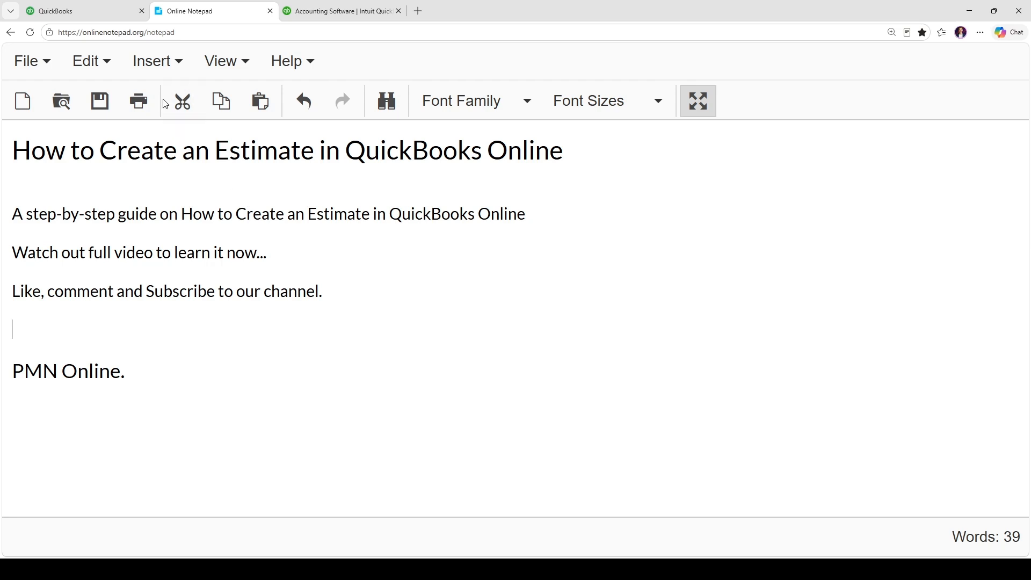
# Switch from Online Notepad to the QuickBooks Online home page for PMN
pyautogui.click(74, 7)
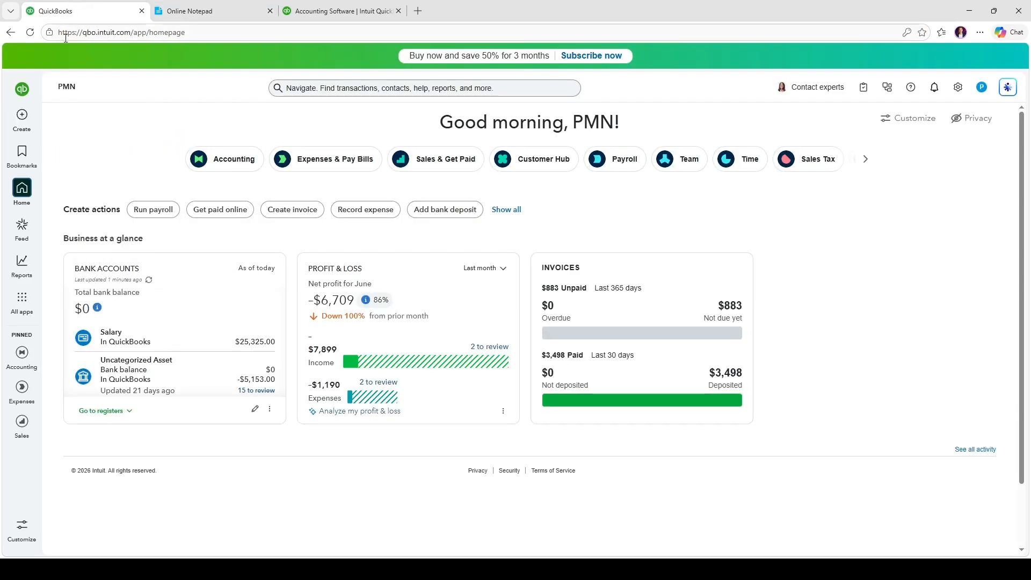
# Create a new blank estimate, numbered 1002, from the Create menu's Customers section
pyautogui.moveTo(17, 263)
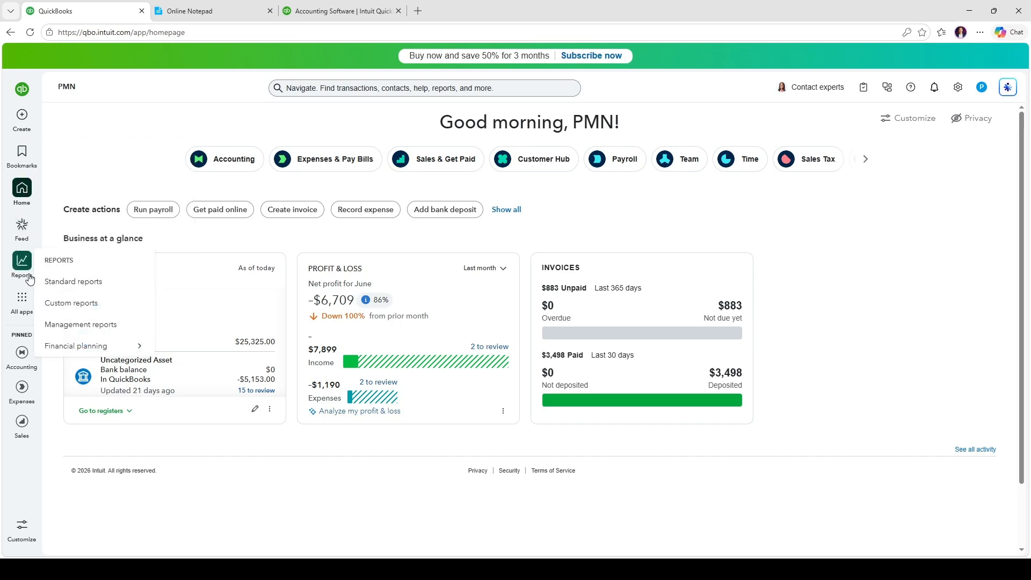
pyautogui.moveTo(22, 297)
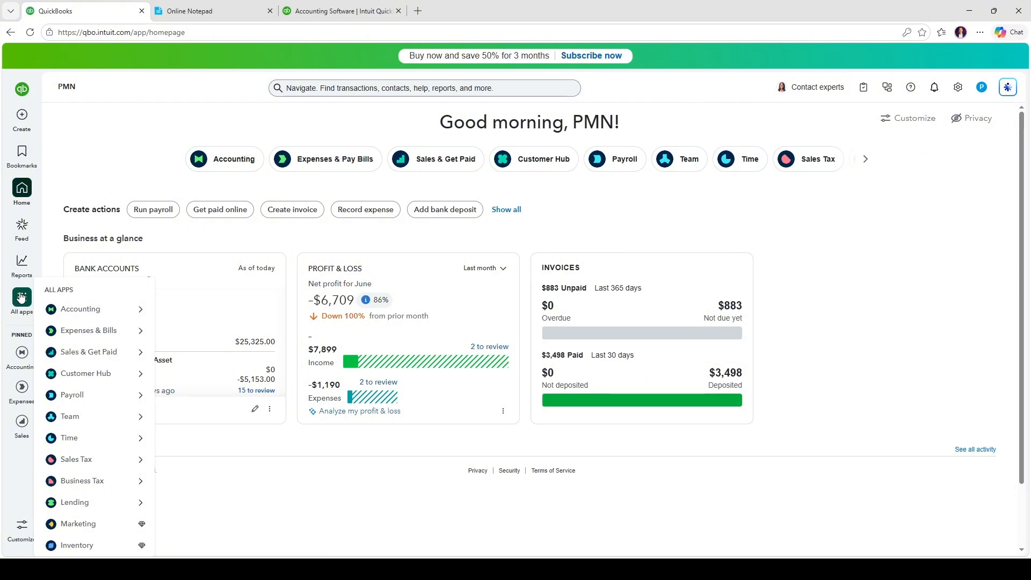
pyautogui.moveTo(81, 316)
pyautogui.moveTo(91, 334)
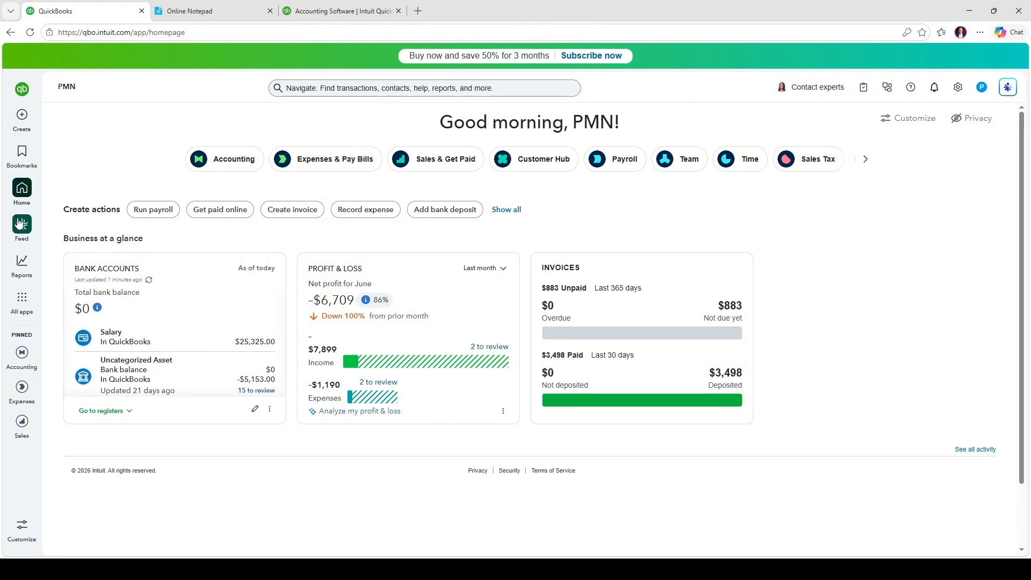
pyautogui.moveTo(20, 119)
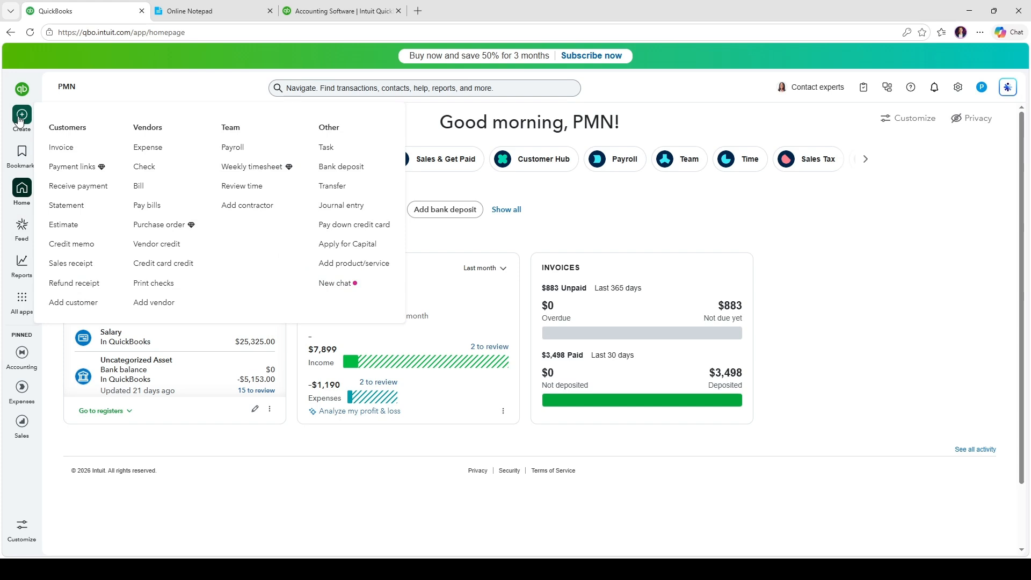
pyautogui.click(68, 225)
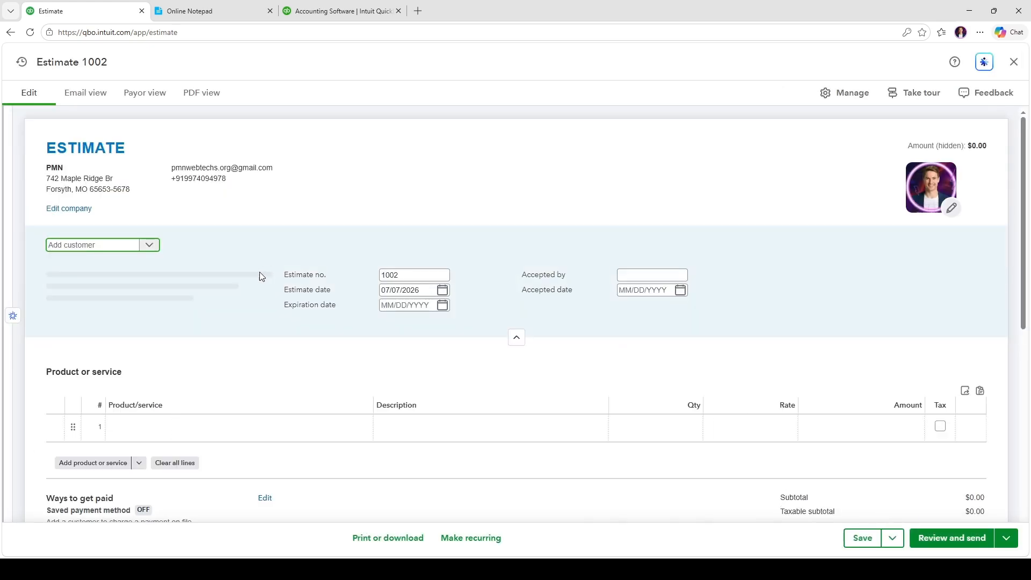
# Choose PMN from the customer list so its billing name and address fill in
pyautogui.click(150, 246)
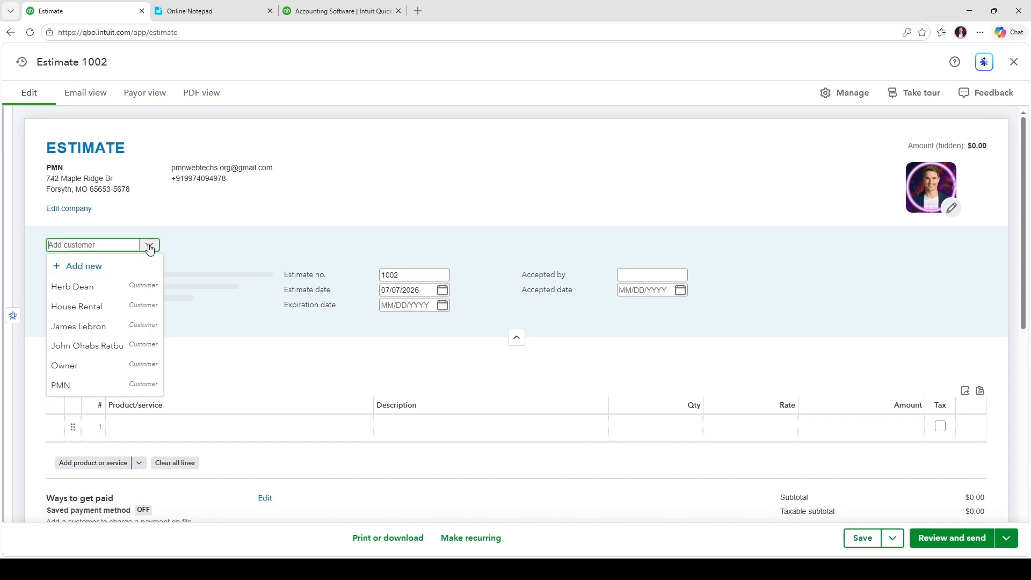
pyautogui.click(108, 386)
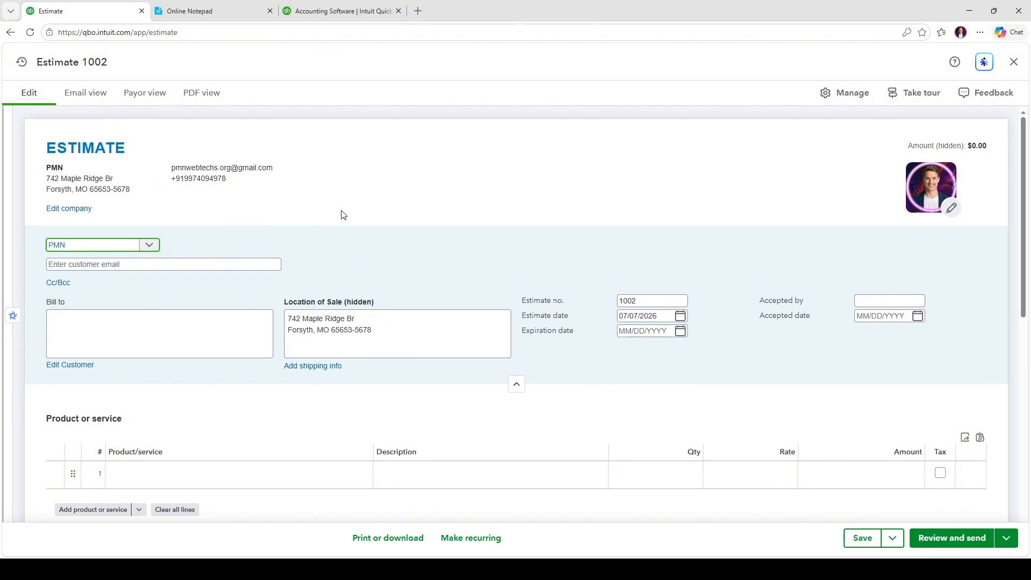
pyautogui.scroll(-2, 342, 215)
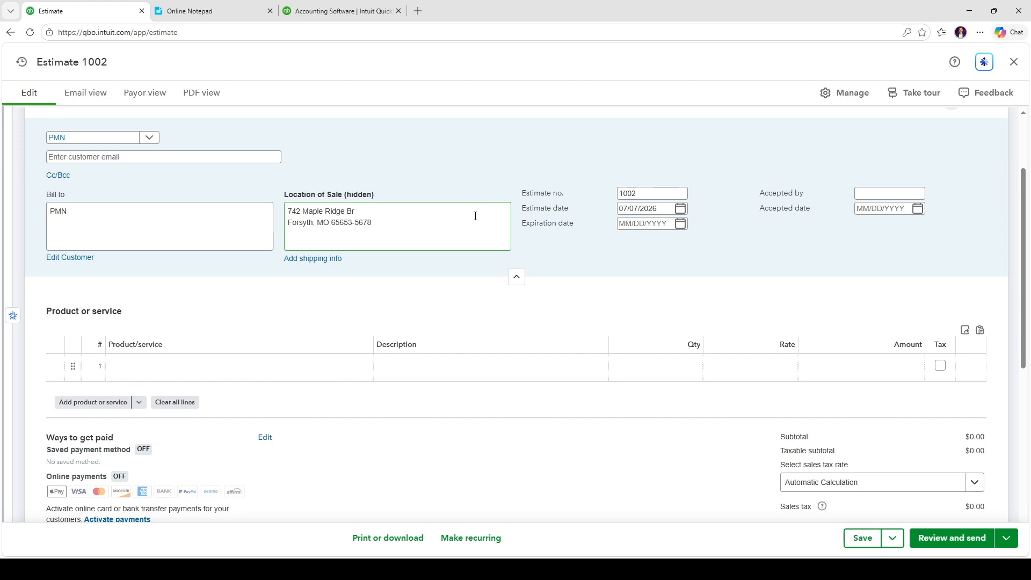
pyautogui.scroll(-1, 475, 216)
pyautogui.scroll(3, 436, 252)
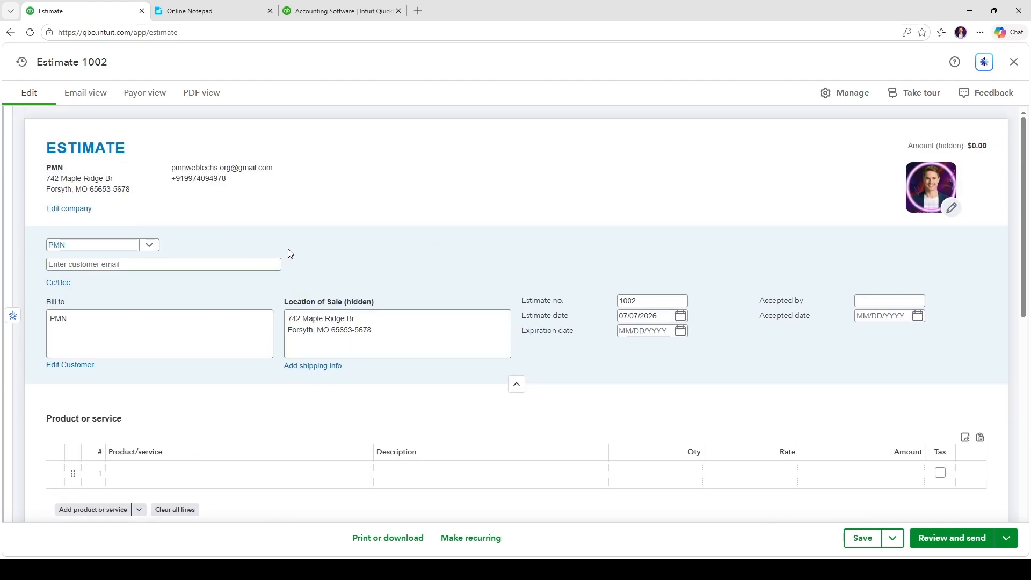
pyautogui.scroll(-1, 290, 250)
pyautogui.scroll(1, 303, 253)
pyautogui.scroll(-3, 316, 253)
pyautogui.scroll(1, 195, 336)
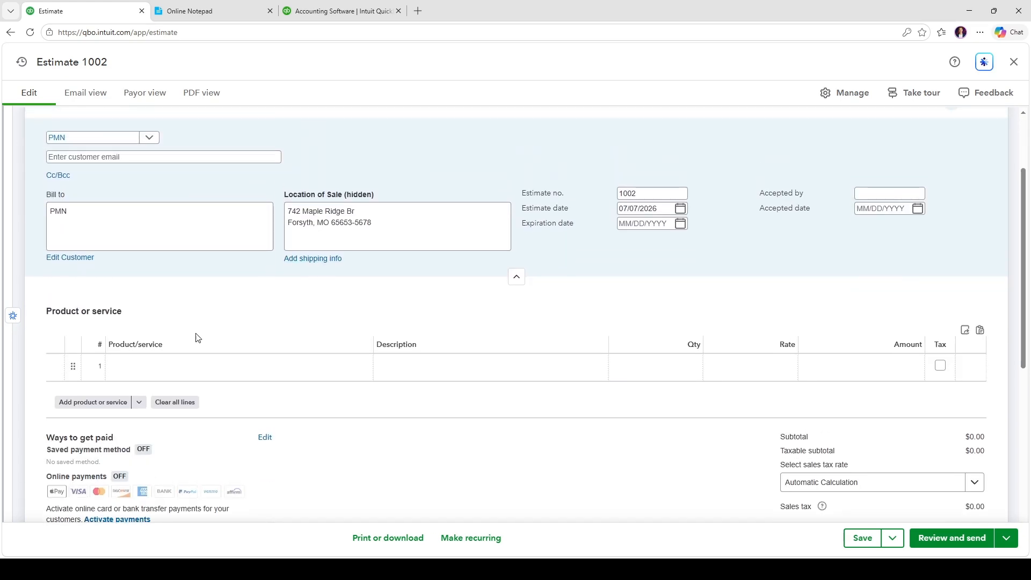
pyautogui.click(179, 366)
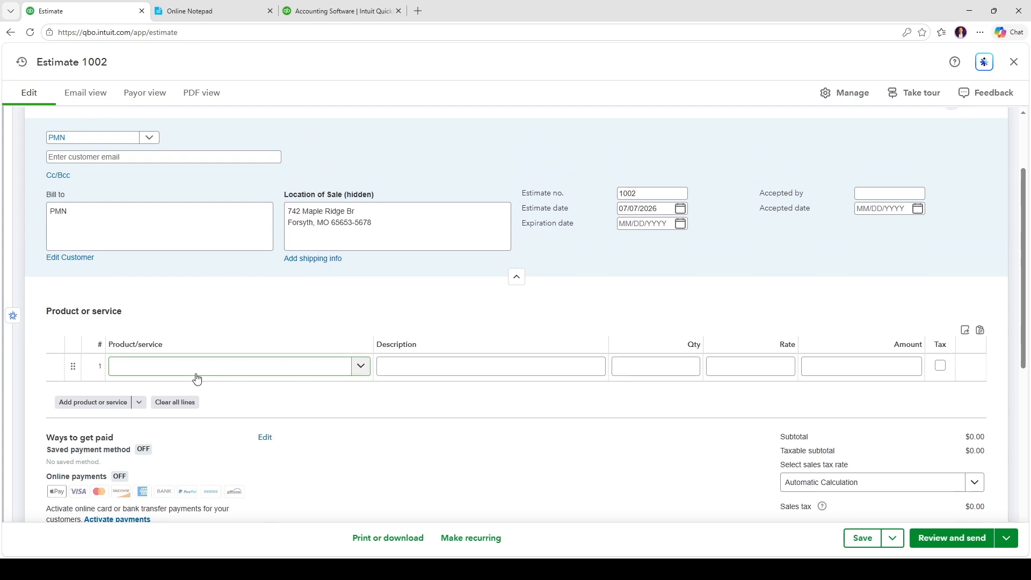
# Delete the empty second product line from the estimate
pyautogui.scroll(1, 199, 376)
pyautogui.click(217, 383)
pyautogui.scroll(1, 223, 389)
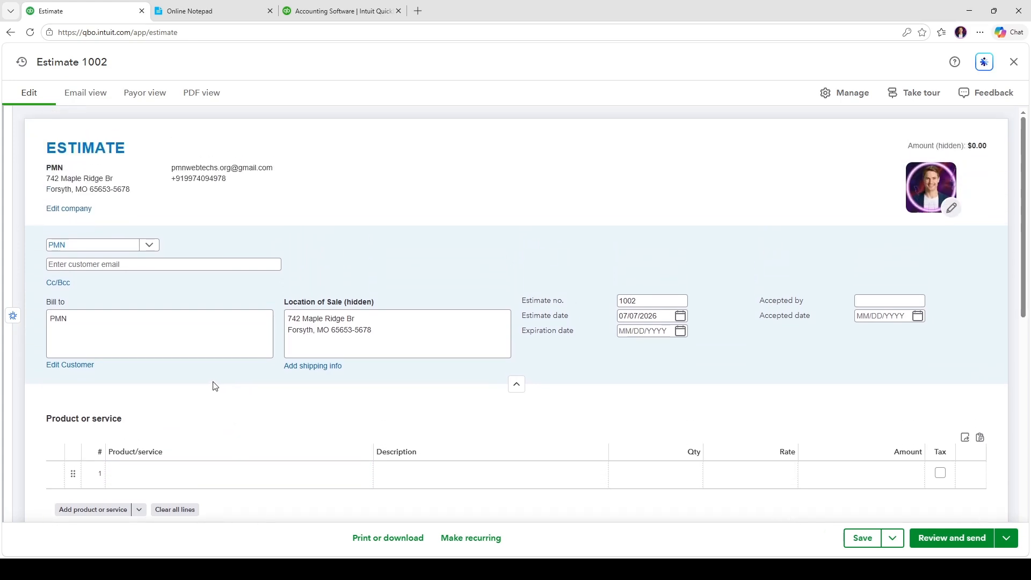
pyautogui.scroll(-1, 215, 386)
pyautogui.click(219, 408)
pyautogui.scroll(-1, 231, 392)
pyautogui.click(261, 366)
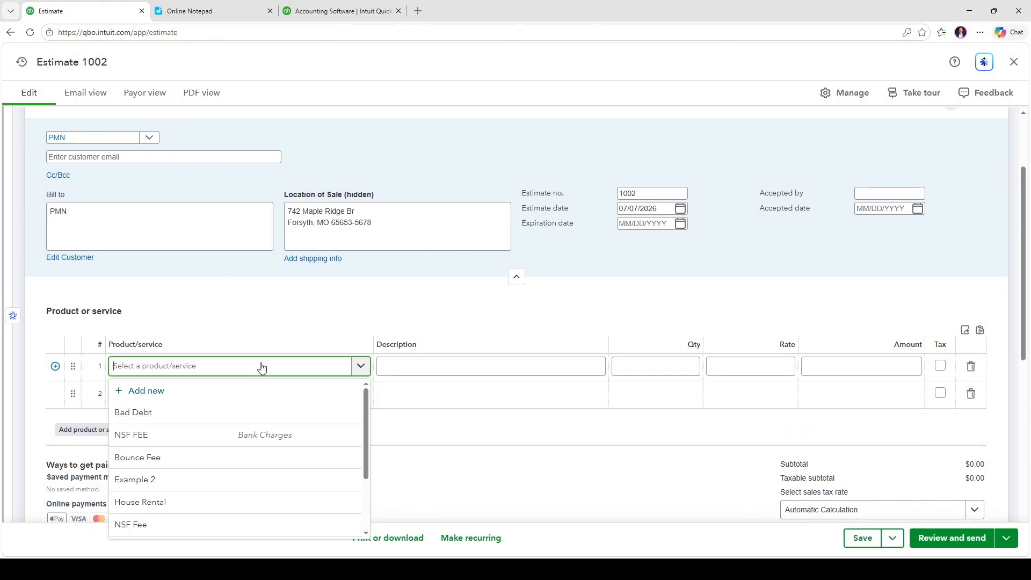
pyautogui.click(261, 366)
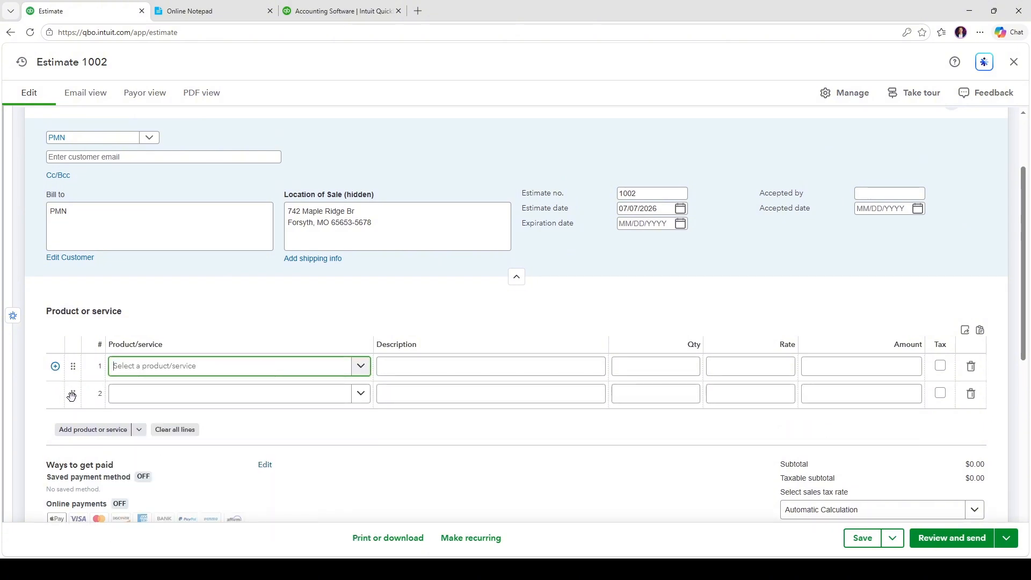
pyautogui.click(971, 394)
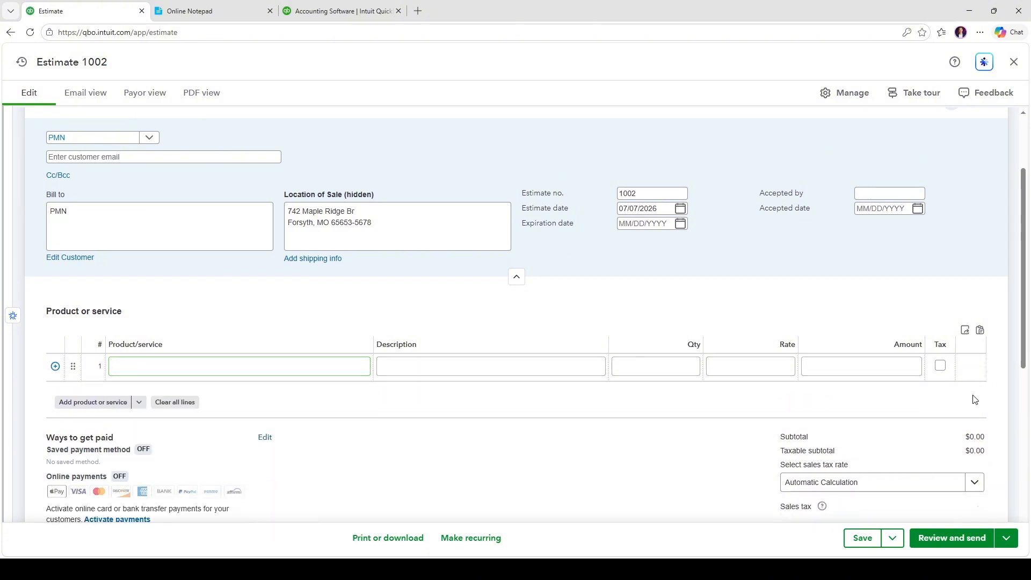
pyautogui.click(365, 367)
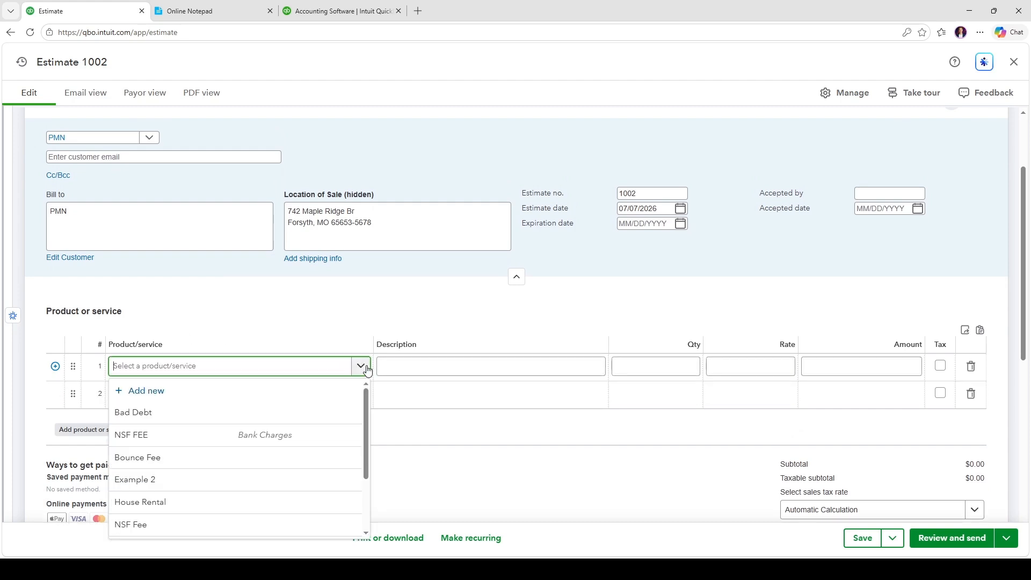
pyautogui.scroll(1, 453, 370)
pyautogui.click(660, 359)
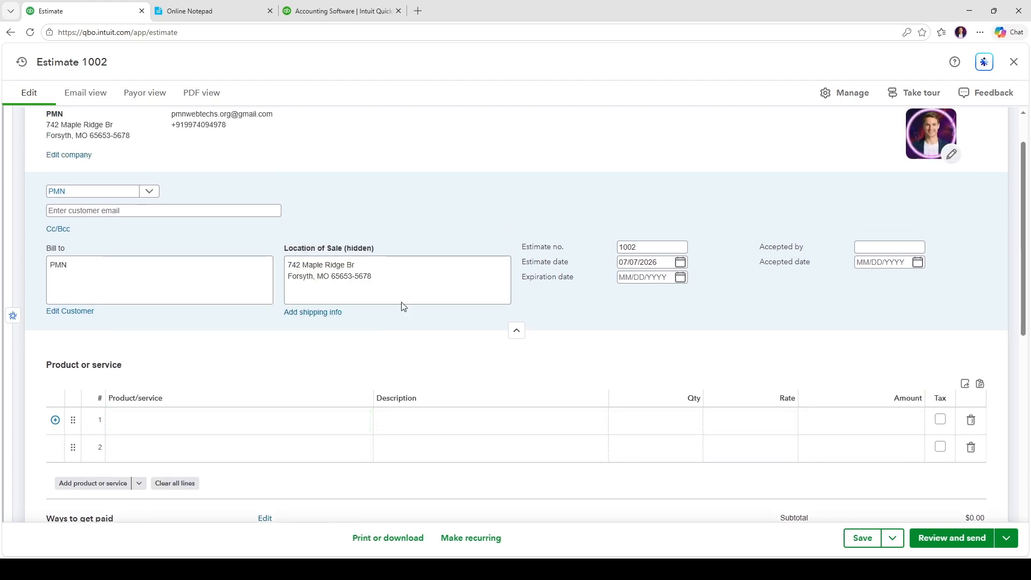
# Set line 1 to Services, qty 1 at 1,500, making the total $1,500.00
pyautogui.scroll(-7, 381, 282)
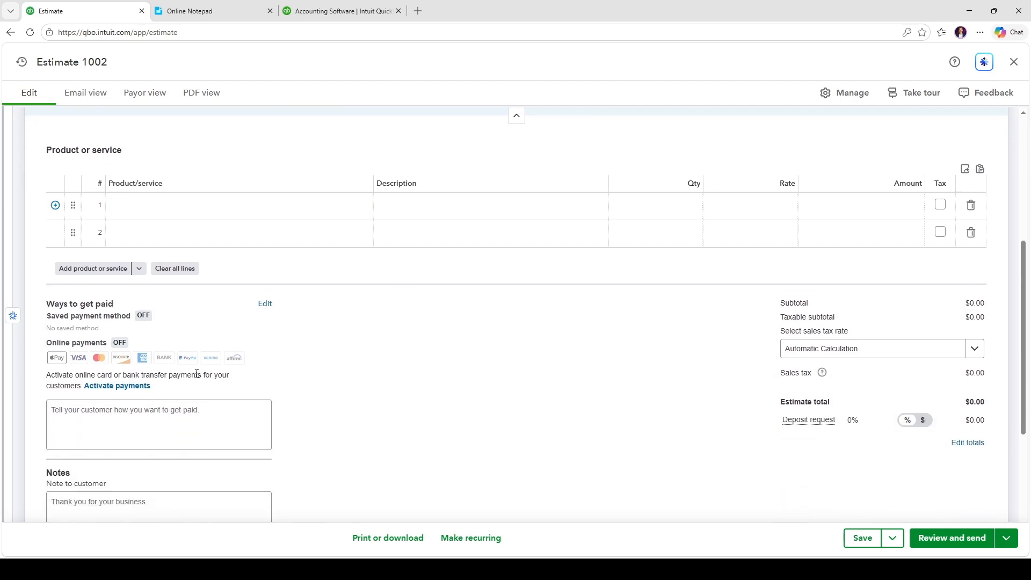
pyautogui.scroll(-1, 138, 408)
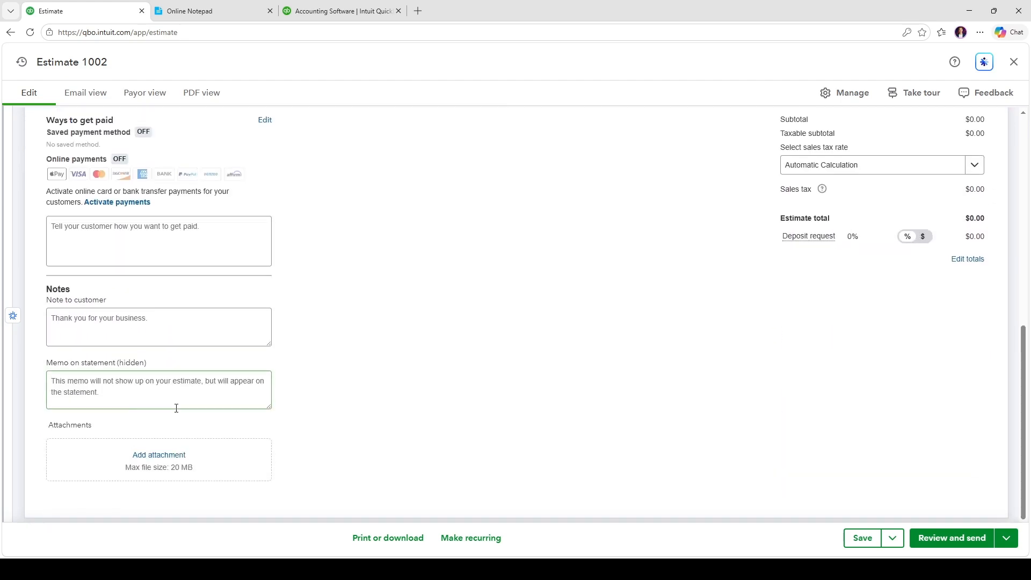
pyautogui.scroll(6, 214, 396)
pyautogui.click(241, 356)
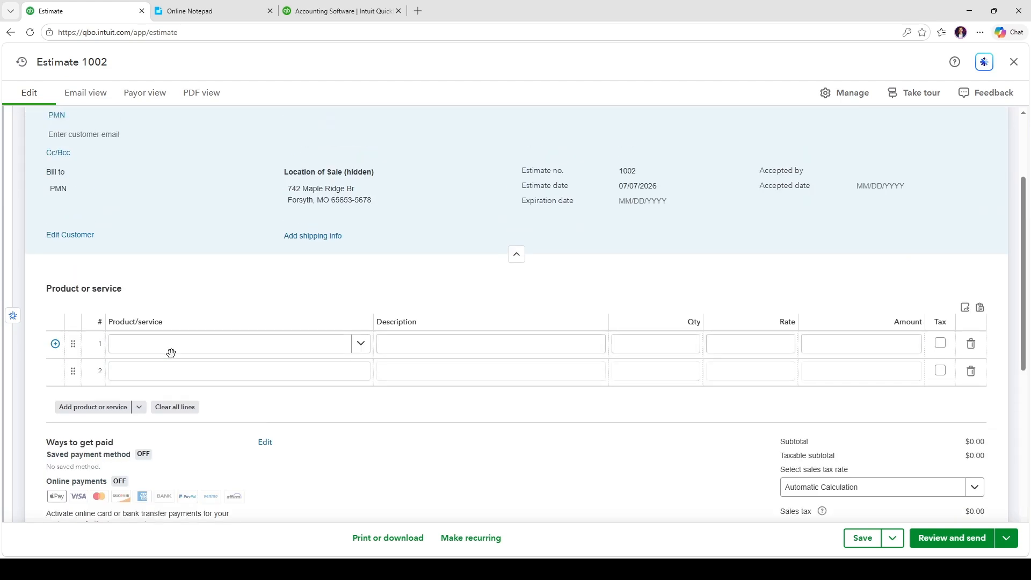
pyautogui.click(360, 343)
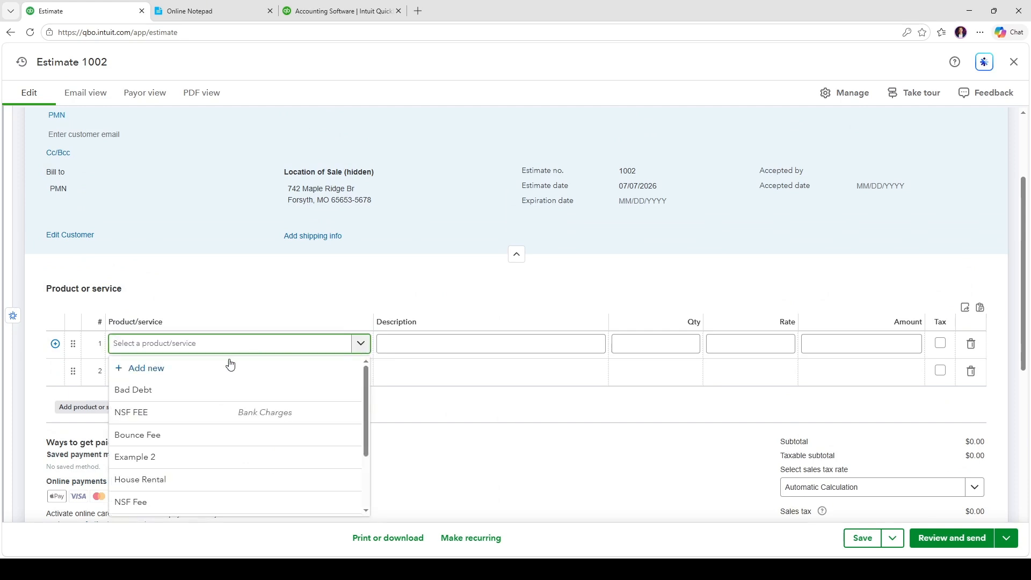
pyautogui.scroll(-3, 169, 465)
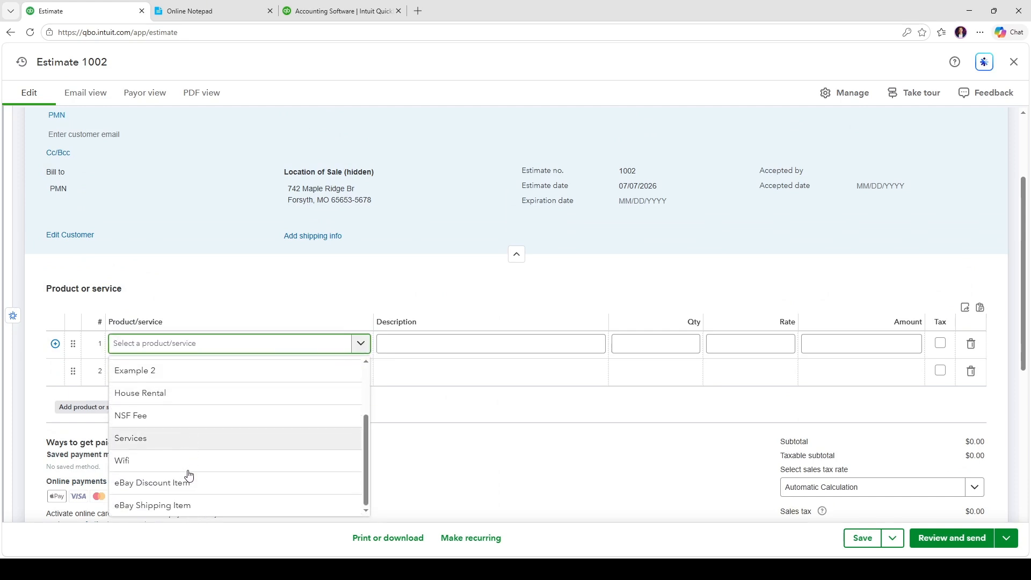
pyautogui.click(145, 437)
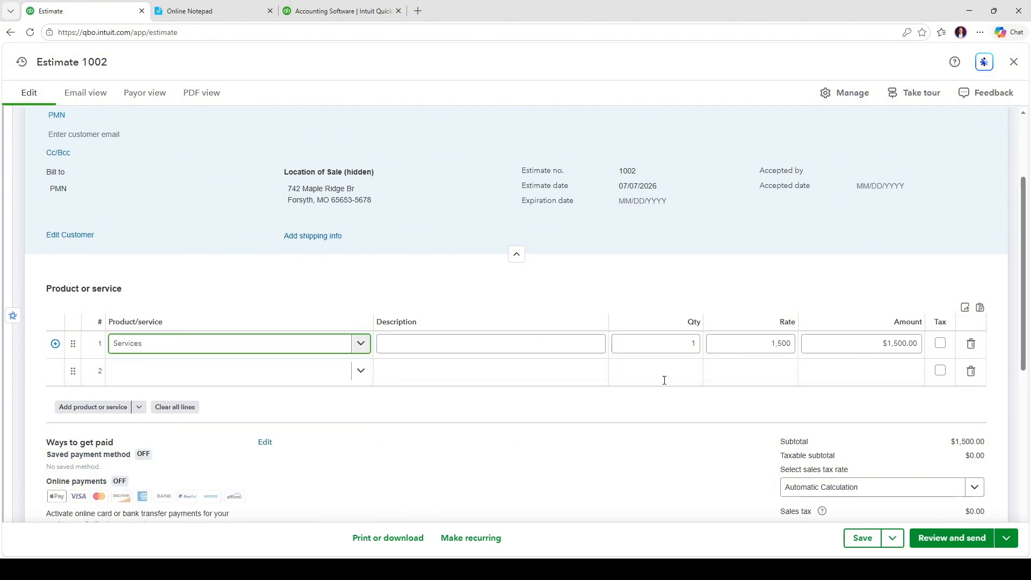
pyautogui.scroll(-5, 733, 402)
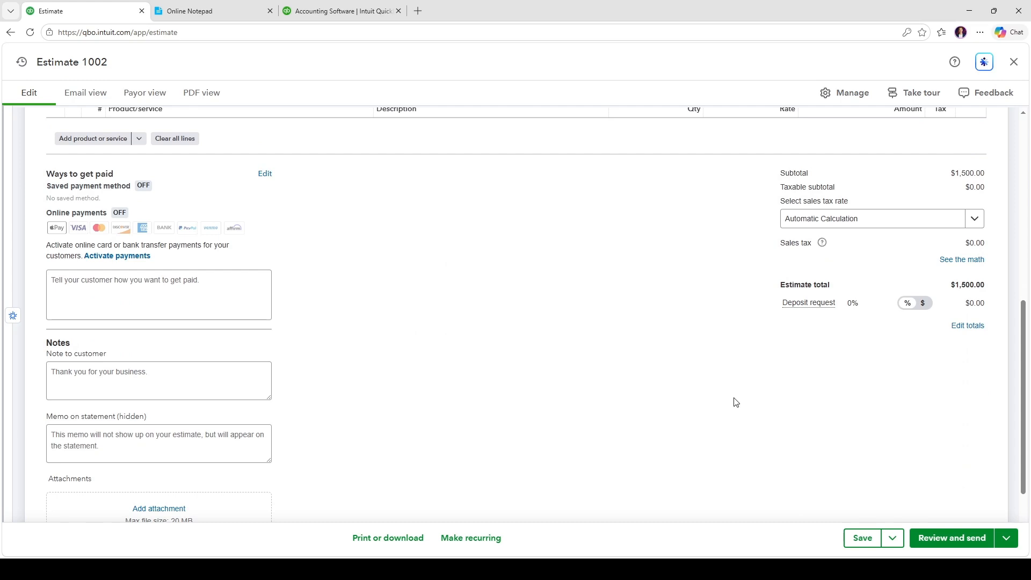
# In the estimate settings, try the discount option and leave it turned off
pyautogui.click(846, 93)
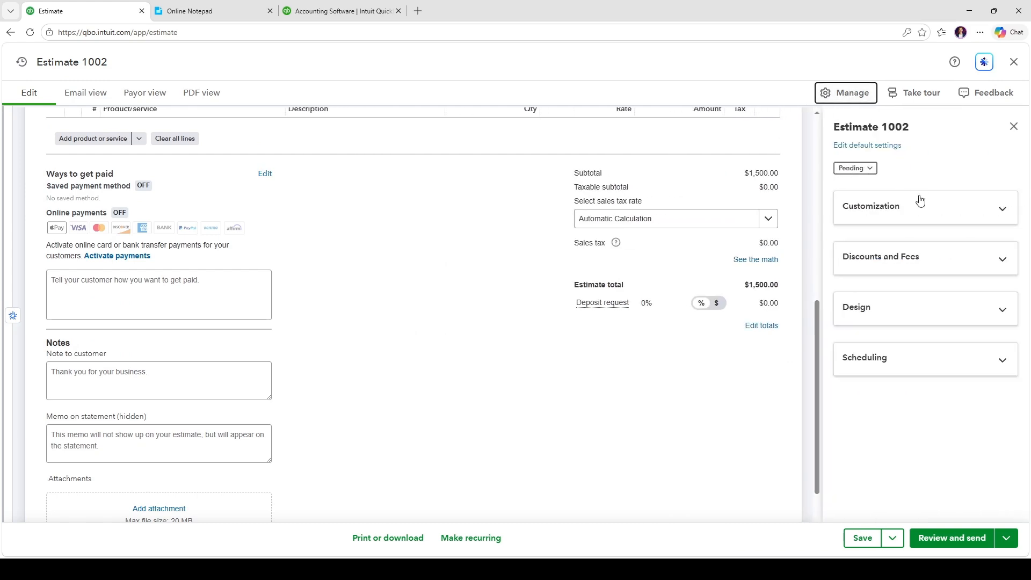
pyautogui.click(911, 269)
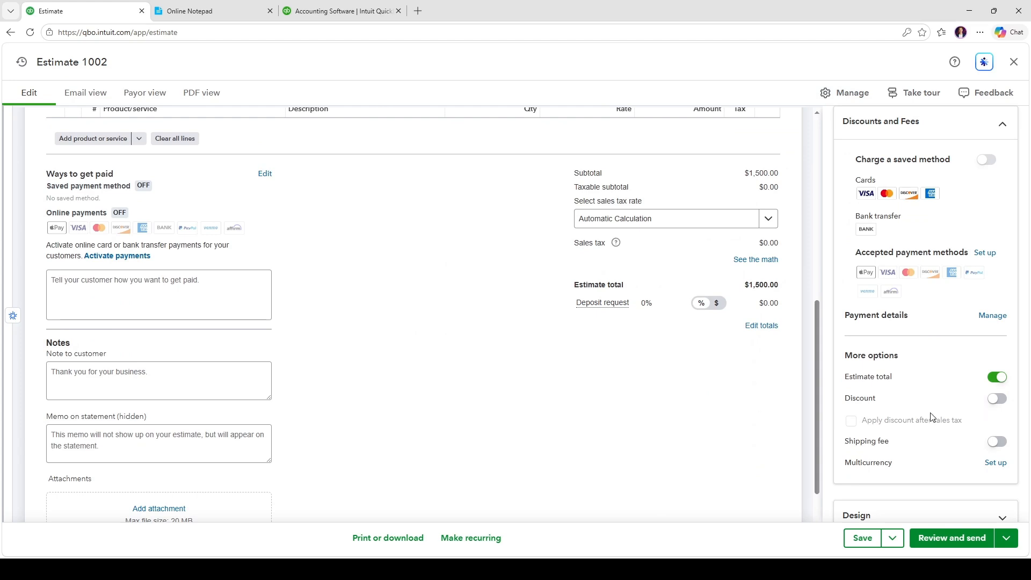
pyautogui.scroll(-2, 934, 413)
pyautogui.click(997, 322)
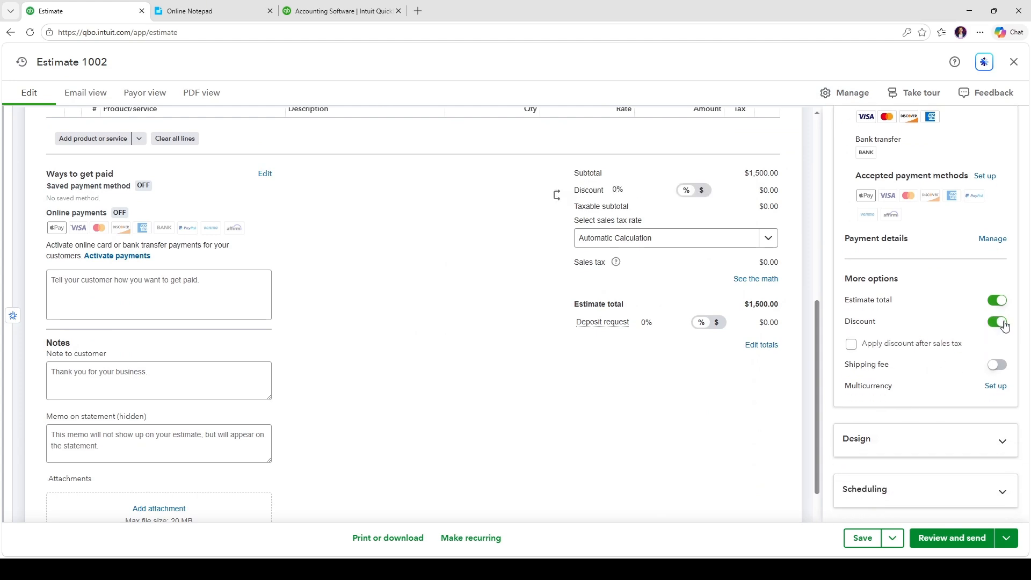
pyautogui.click(1002, 323)
pyautogui.click(1002, 323)
pyautogui.click(997, 322)
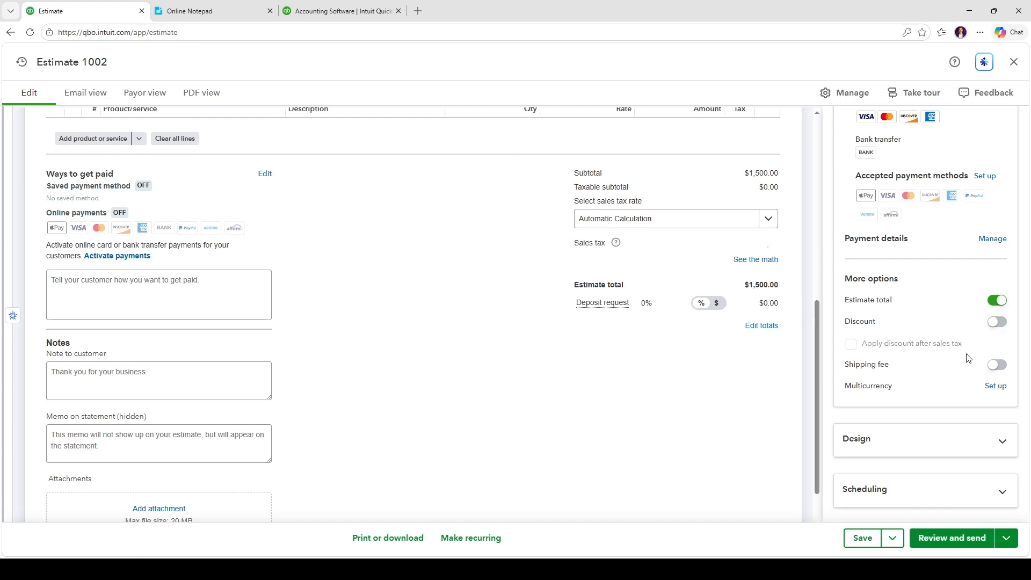
# Set the estimate design colour to orange (#ff8c00)
pyautogui.click(880, 445)
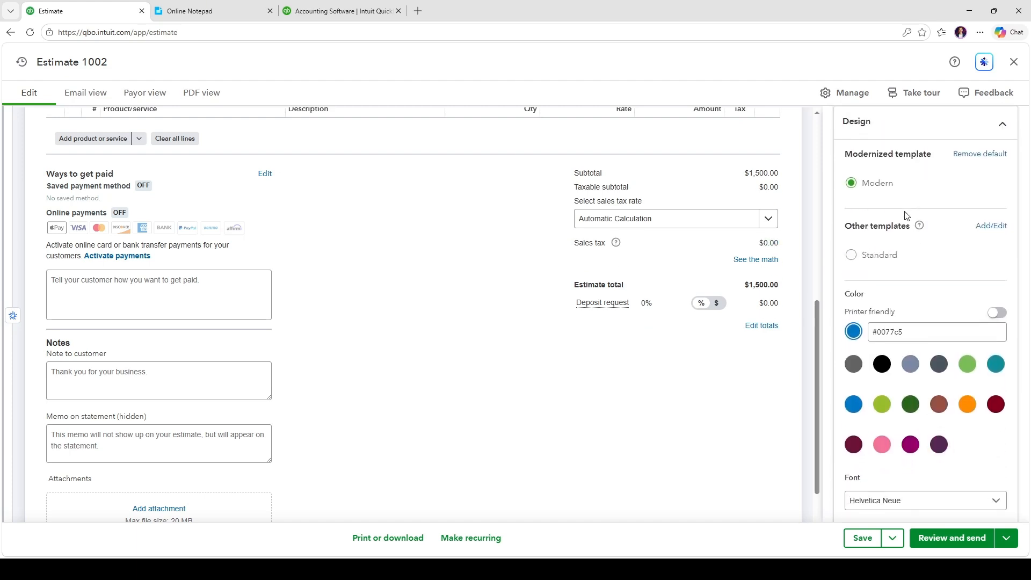
pyautogui.scroll(-1, 907, 216)
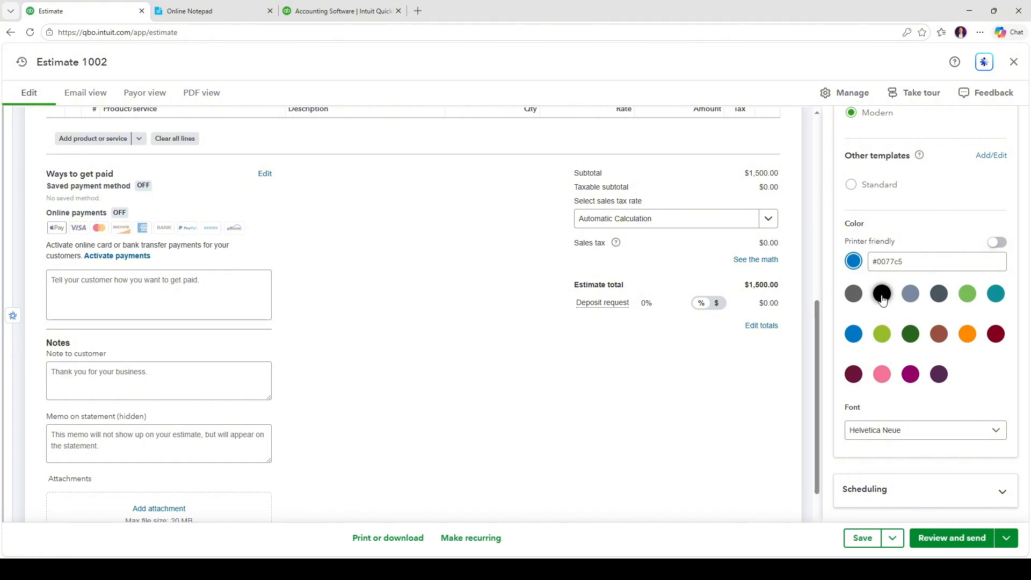
pyautogui.click(967, 294)
pyautogui.click(997, 295)
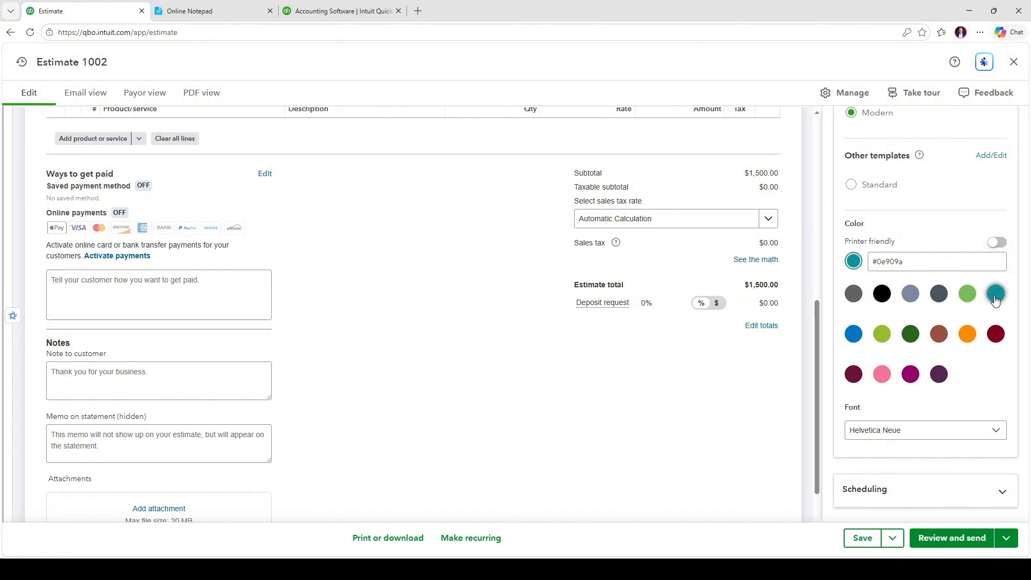
pyautogui.scroll(7, 453, 394)
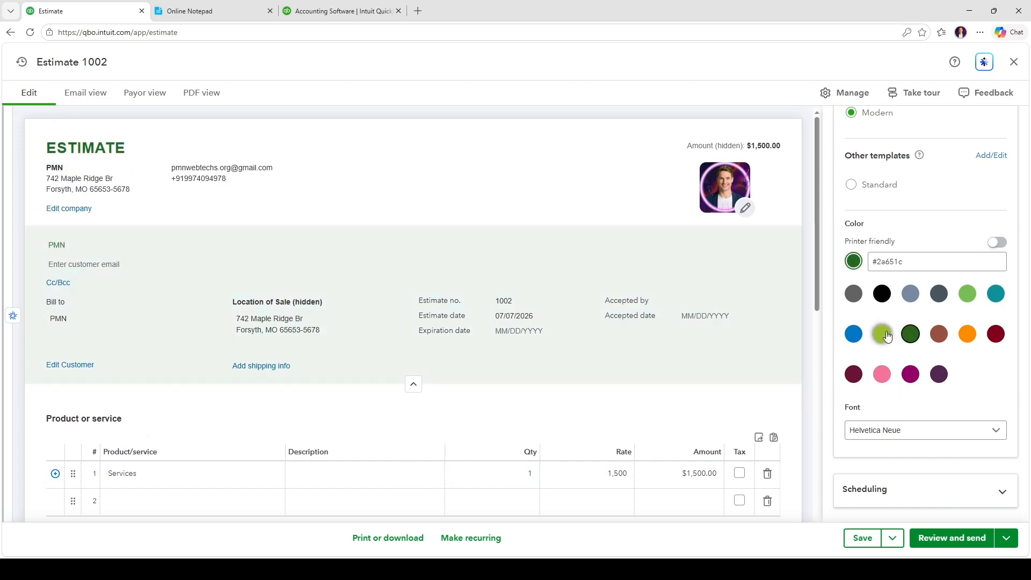
pyautogui.click(882, 333)
pyautogui.click(909, 370)
pyautogui.click(970, 335)
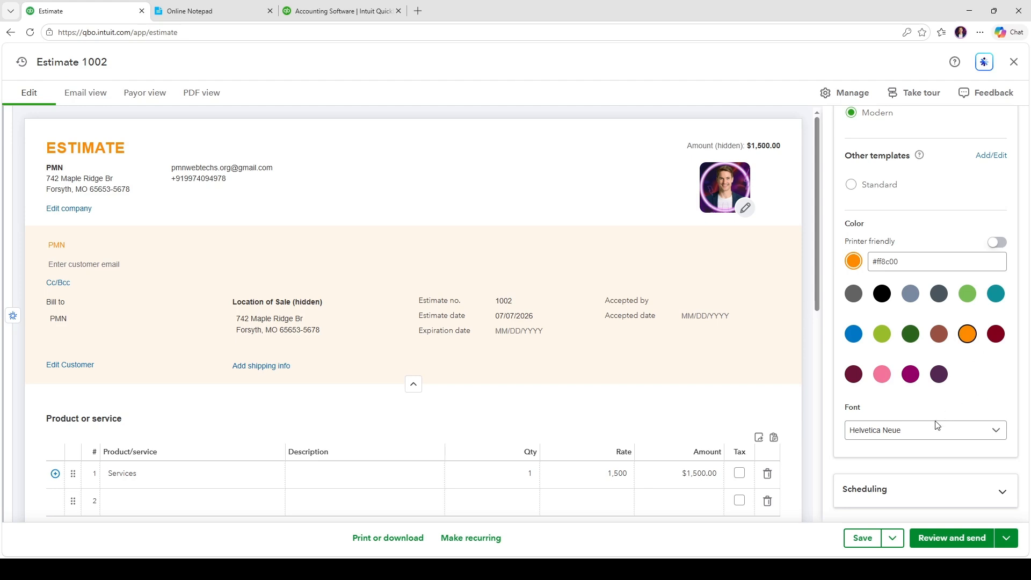
pyautogui.scroll(4, 876, 154)
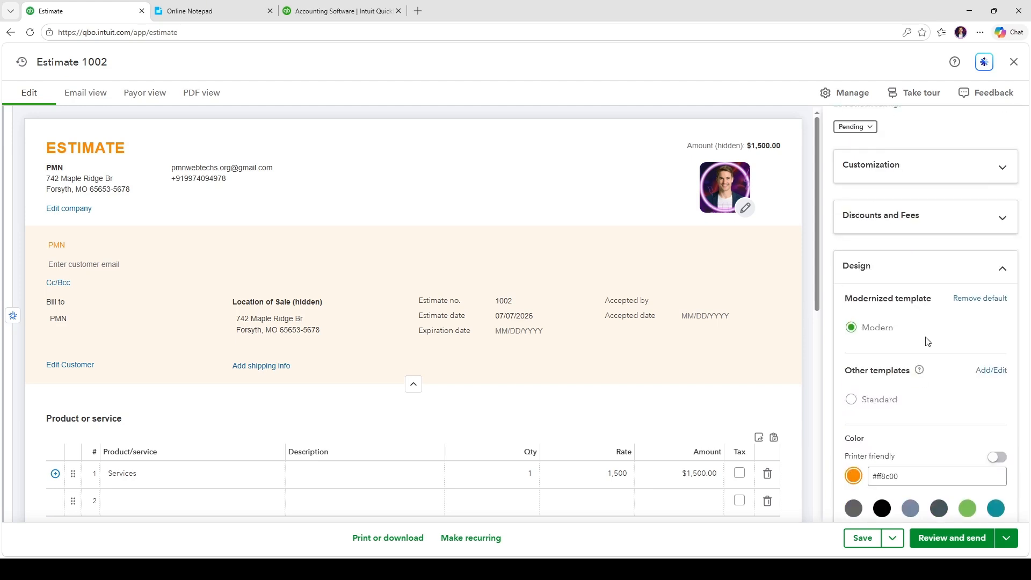
pyautogui.click(892, 275)
pyautogui.click(881, 364)
pyautogui.click(881, 361)
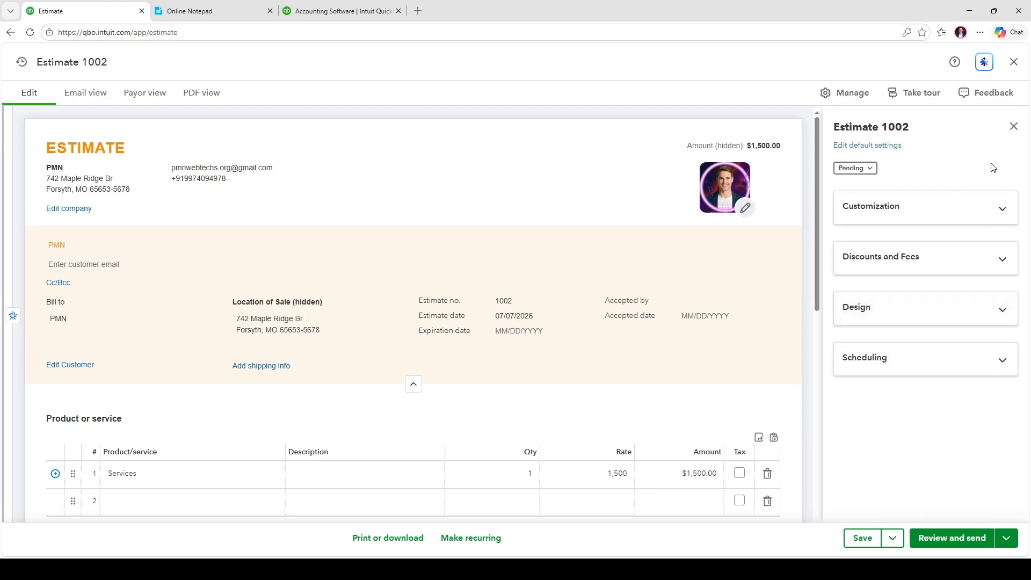
# Close the estimate settings panel, keeping line 1 as Services
pyautogui.click(1013, 126)
pyautogui.scroll(-3, 285, 300)
pyautogui.click(233, 312)
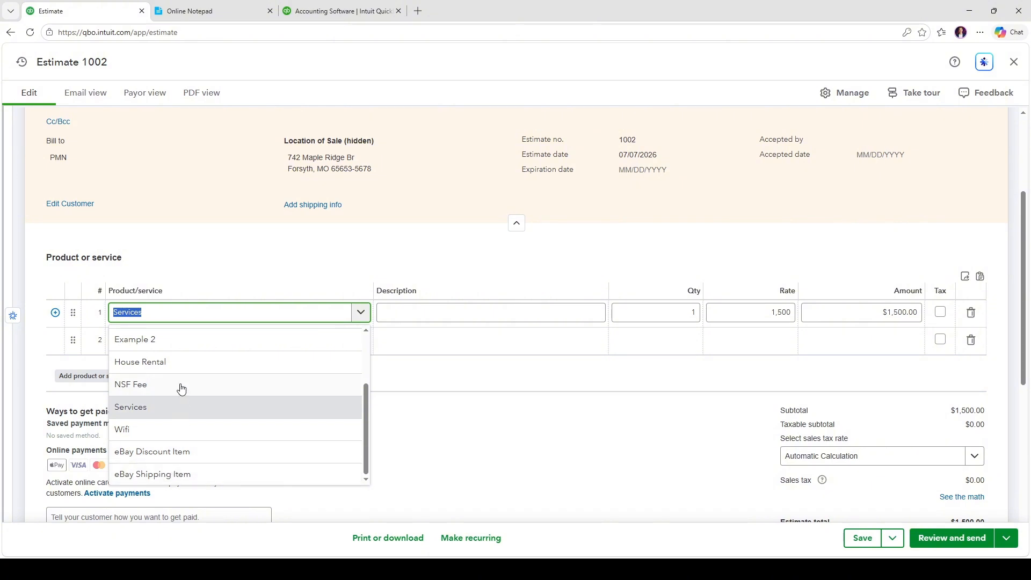
pyautogui.click(226, 254)
pyautogui.scroll(3, 596, 436)
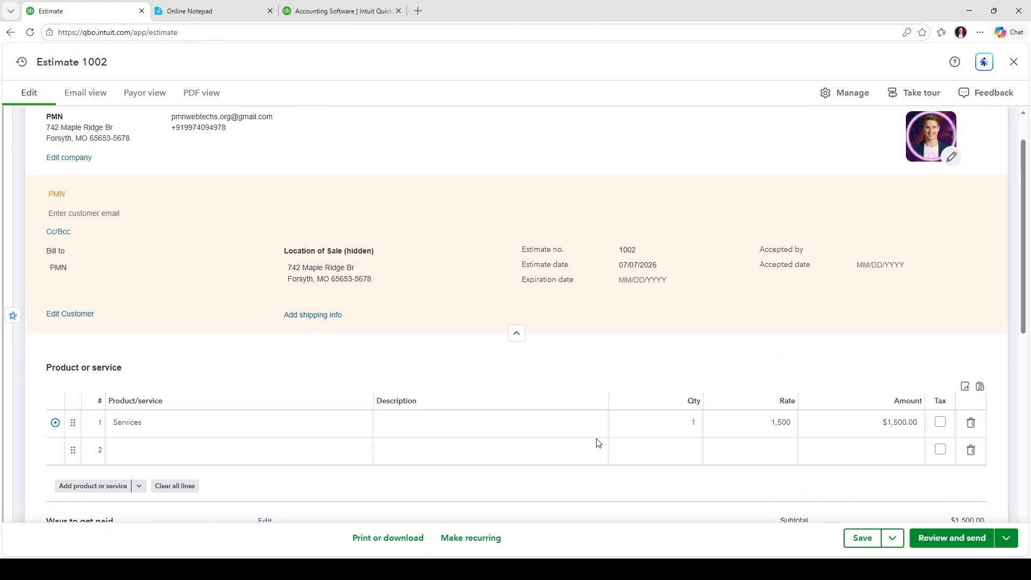
pyautogui.scroll(-1, 606, 435)
pyautogui.scroll(-2, 607, 433)
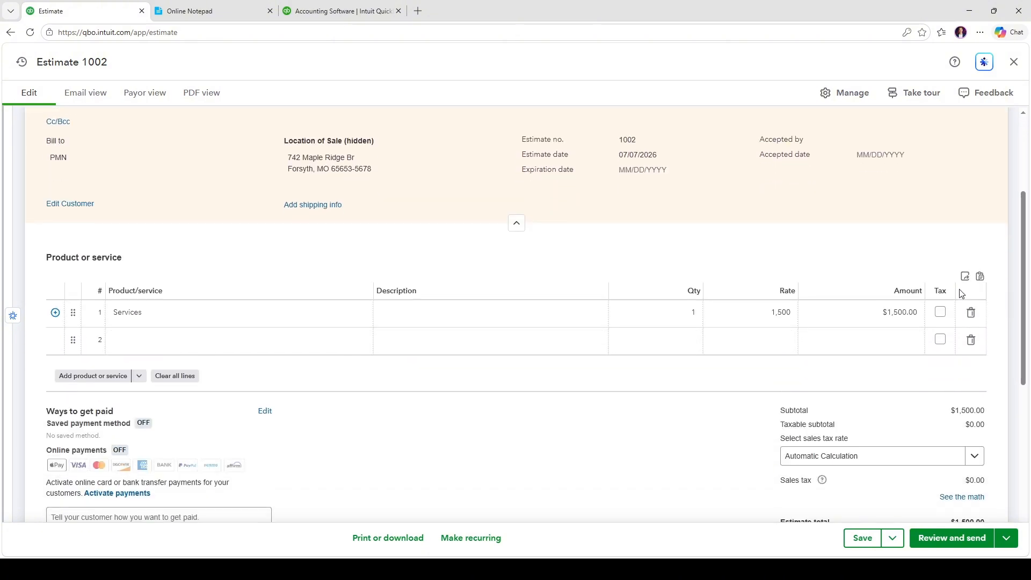
# Leave the Services line untaxed at 1,500 and finish editing it
pyautogui.click(940, 312)
pyautogui.scroll(-2, 944, 371)
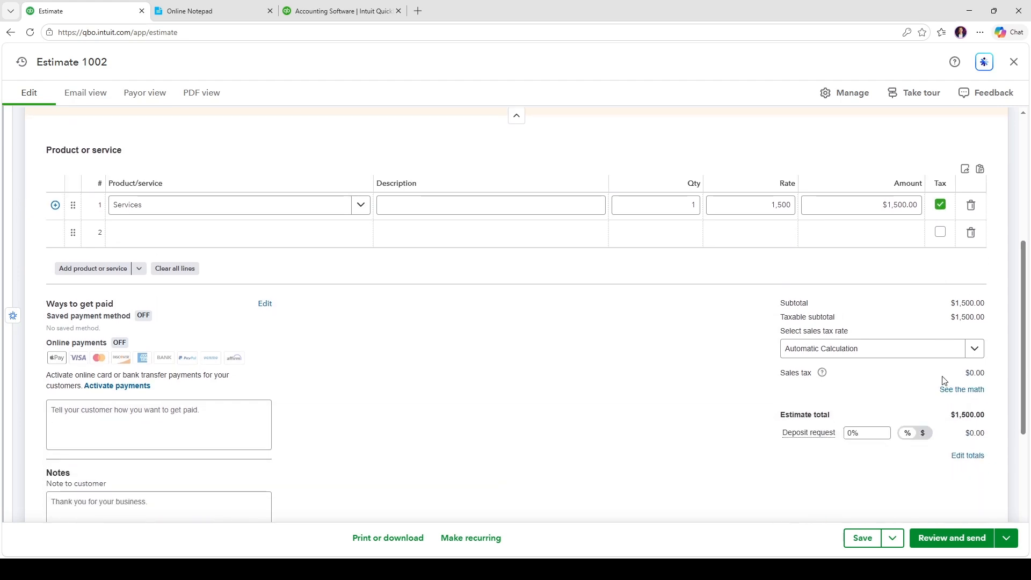
pyautogui.scroll(1, 942, 379)
pyautogui.click(940, 258)
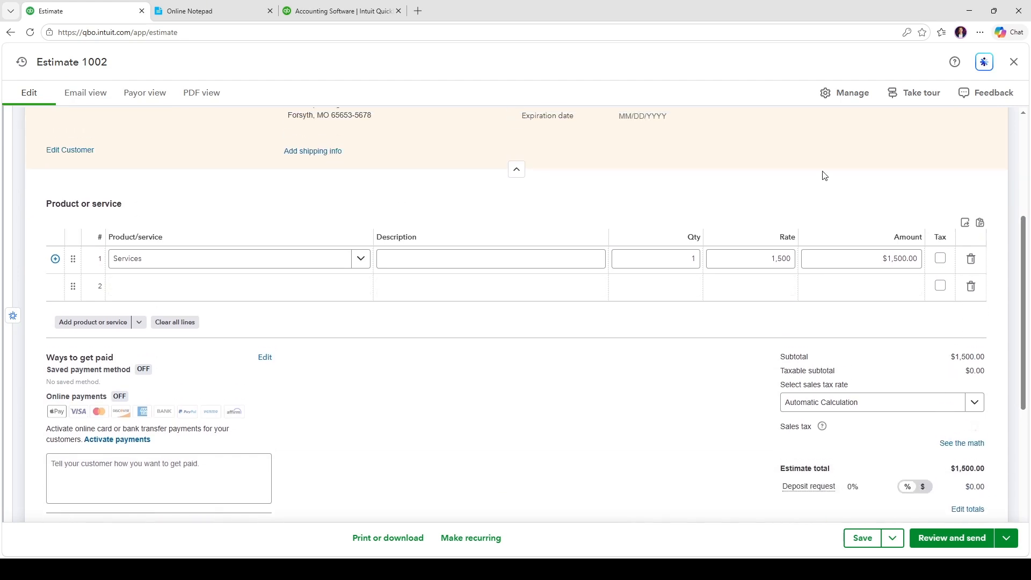
pyautogui.scroll(2, 520, 382)
pyautogui.click(210, 365)
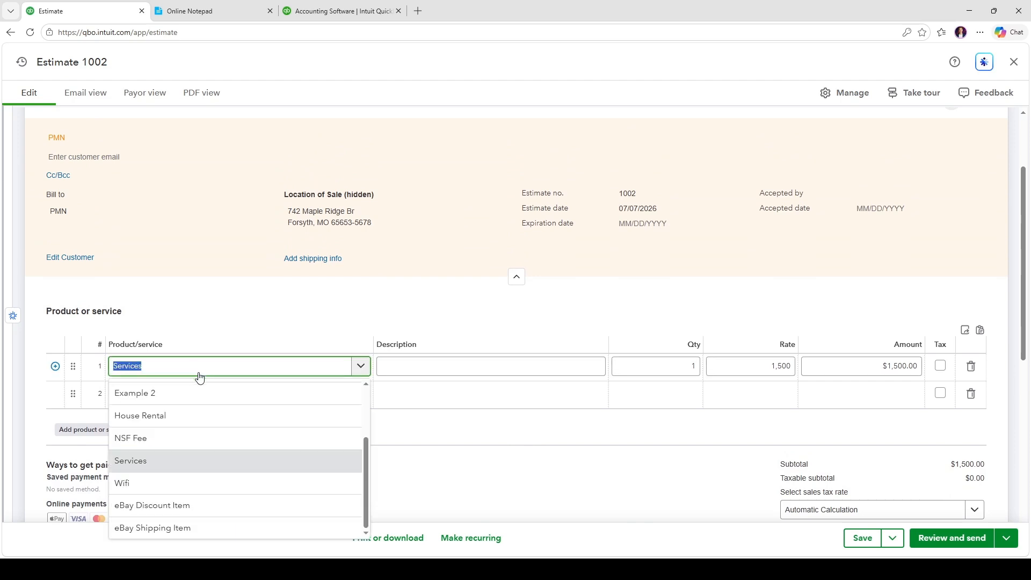
pyautogui.click(213, 368)
pyautogui.scroll(2, 363, 404)
pyautogui.click(545, 226)
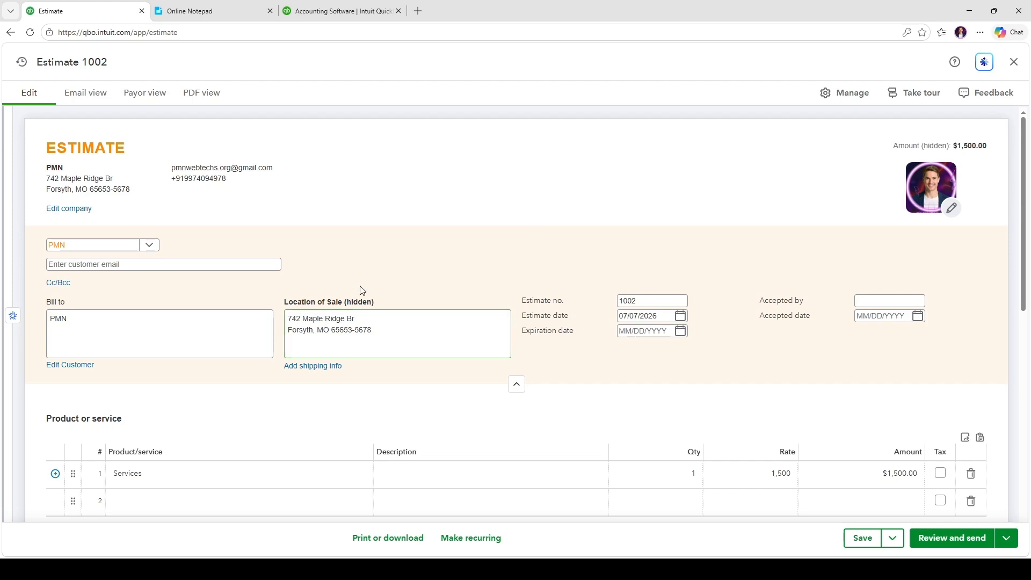
pyautogui.scroll(-2, 626, 347)
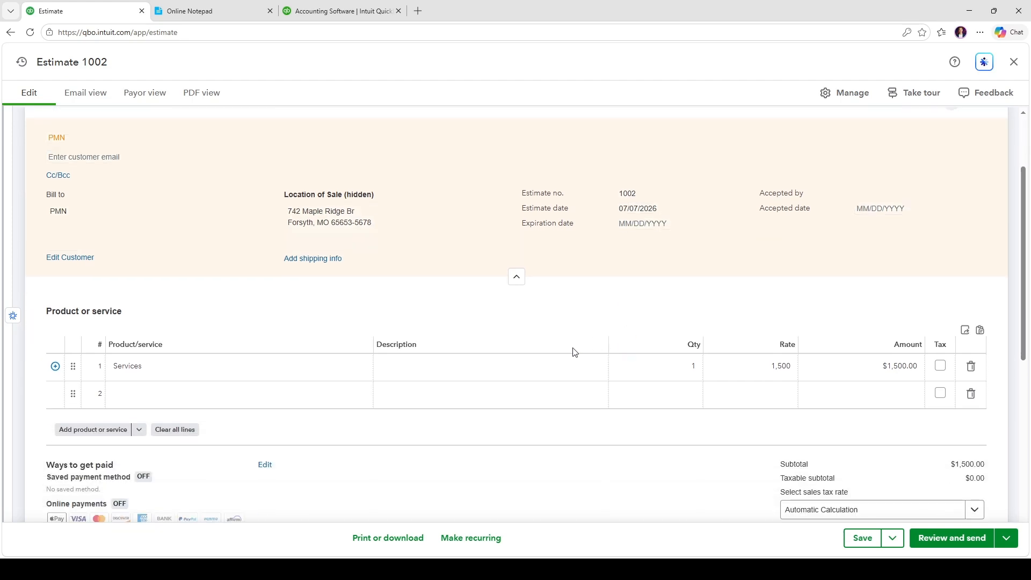
pyautogui.scroll(-4, 574, 352)
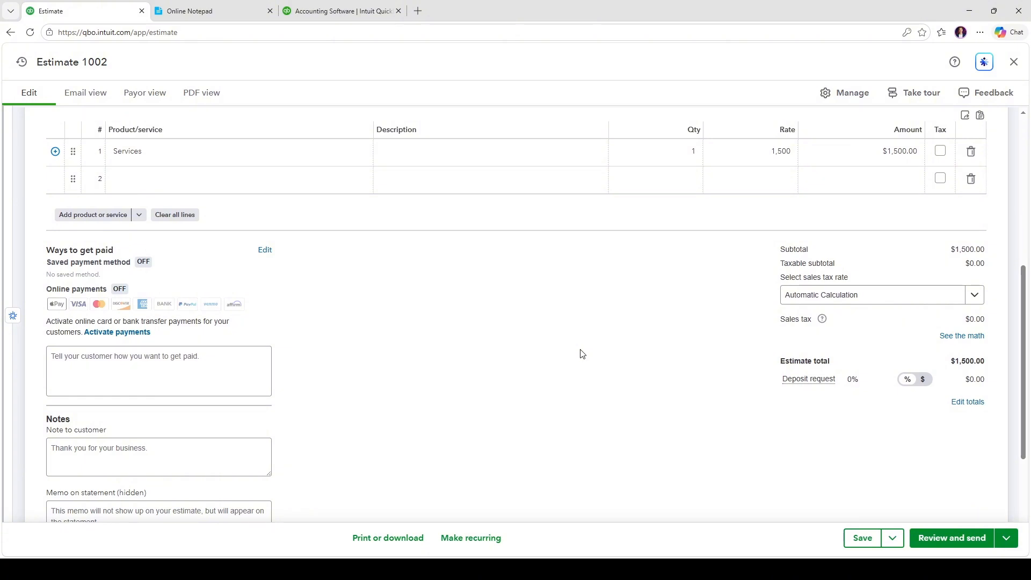
pyautogui.click(859, 379)
pyautogui.click(675, 381)
pyautogui.scroll(-1, 674, 364)
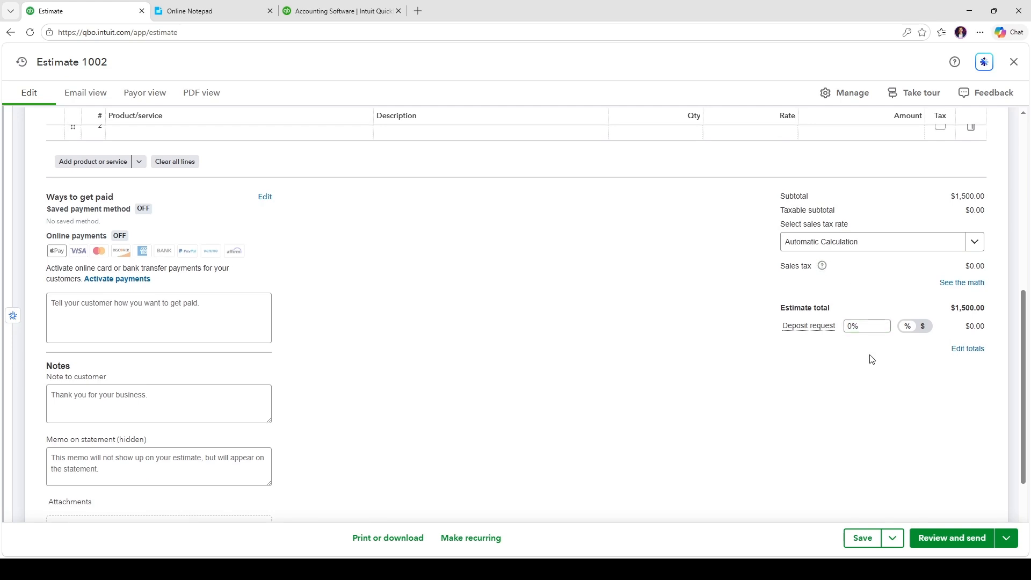
pyautogui.scroll(1, 870, 357)
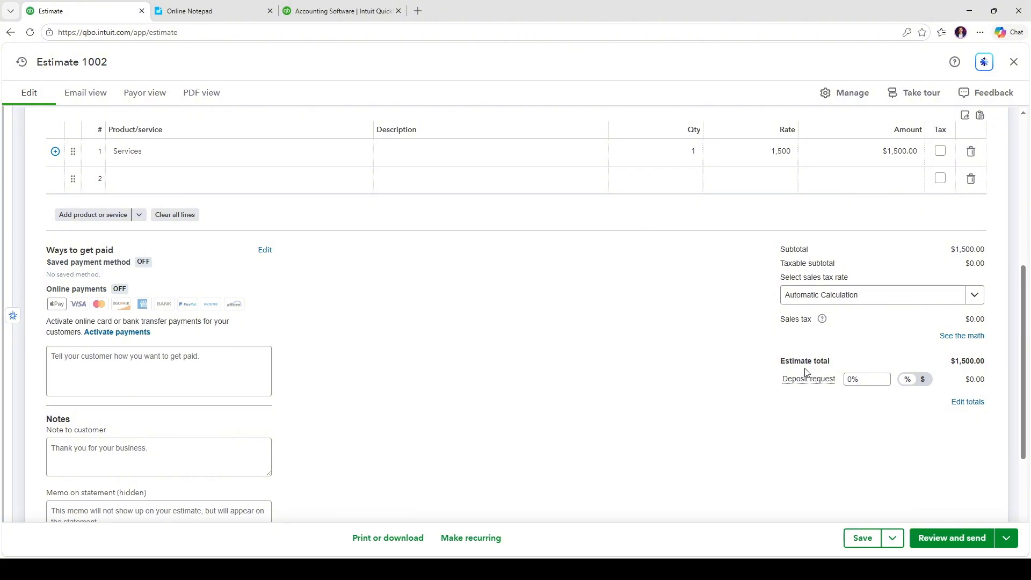
pyautogui.scroll(3, 586, 364)
pyautogui.scroll(3, 585, 364)
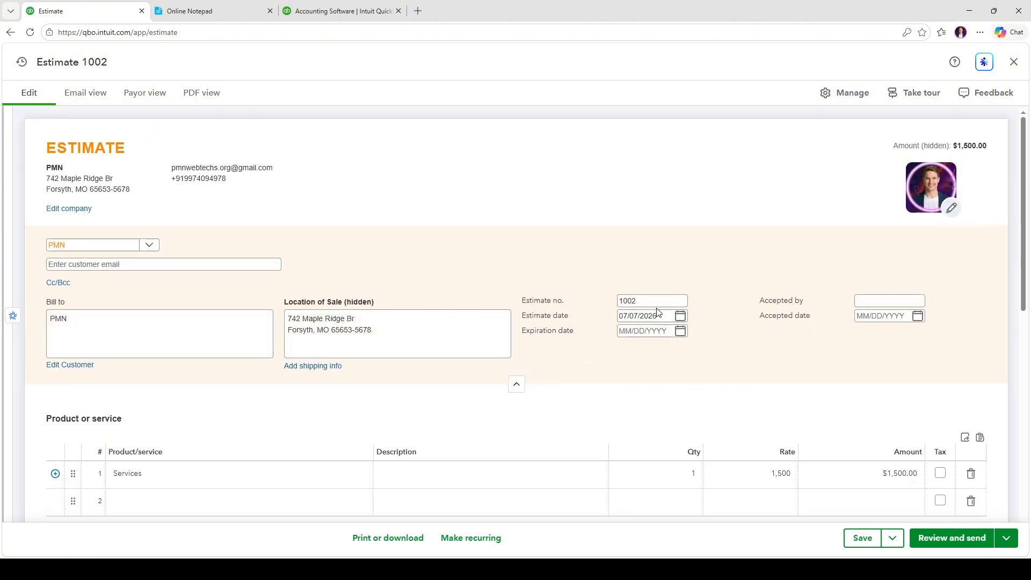
# Set the expiration date to 07/31/2026 and save the estimate for review and sending
pyautogui.click(680, 331)
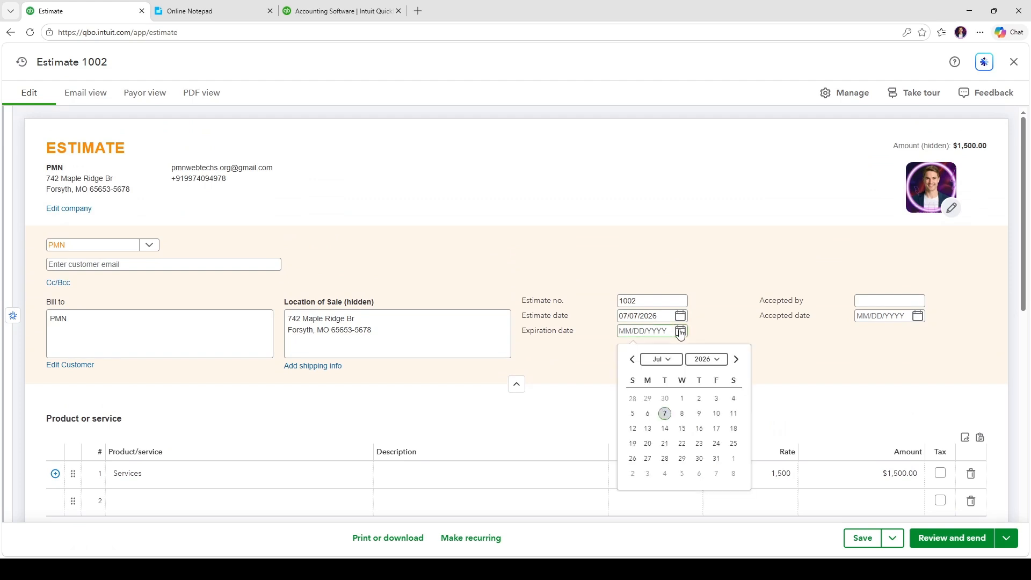
pyautogui.click(716, 459)
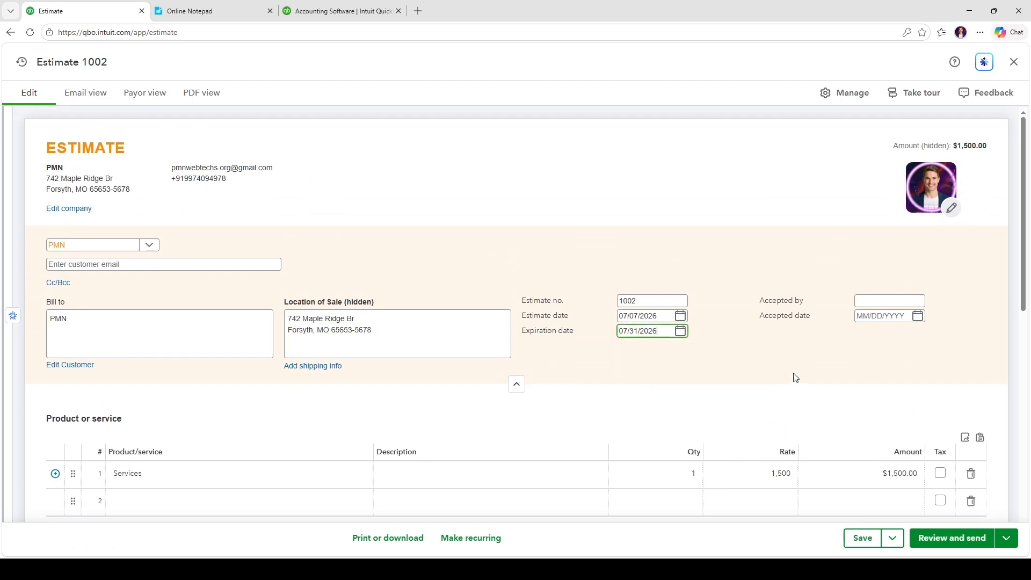
pyautogui.scroll(-10, 854, 396)
pyautogui.click(947, 539)
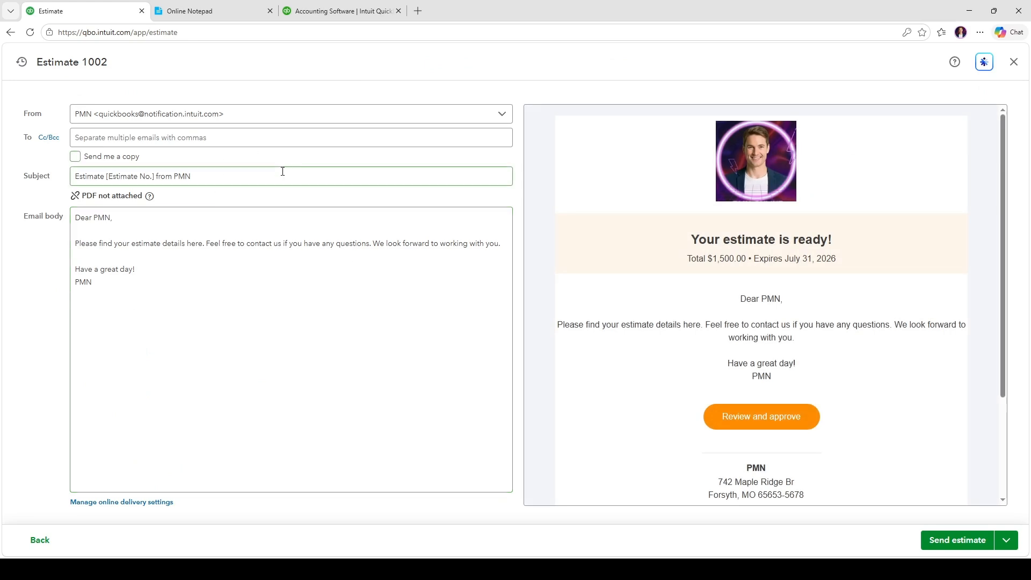
# Enter the customer's email address as the recipient and send estimate 1002
pyautogui.click(206, 138)
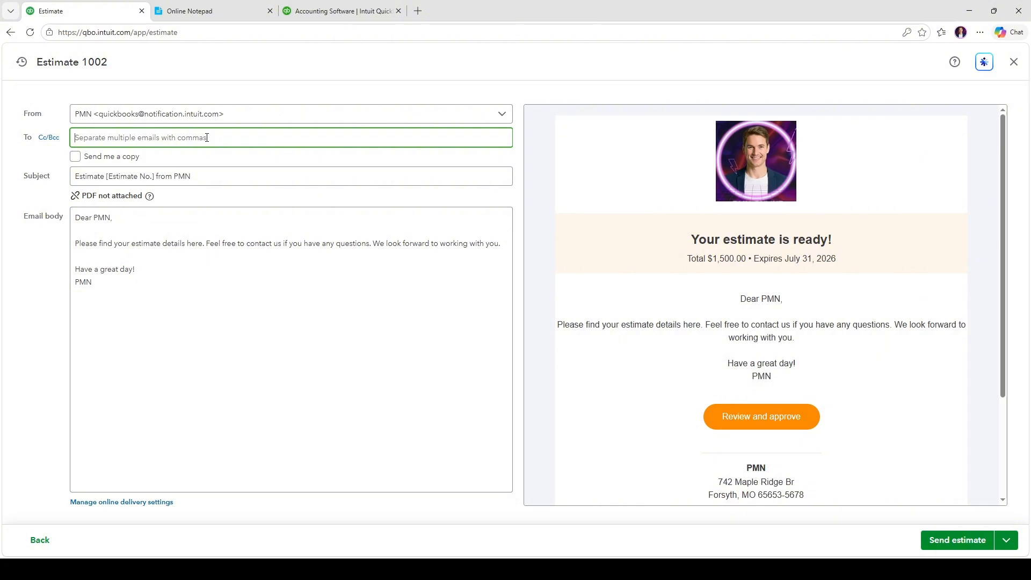
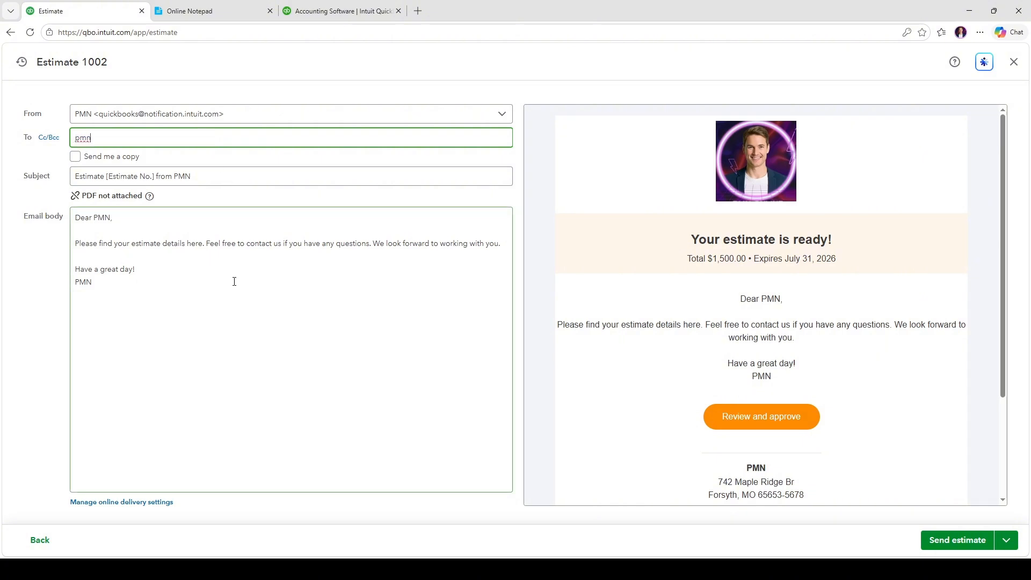
pyautogui.click(233, 280)
pyautogui.moveTo(110, 139); pyautogui.dragTo(44, 143)
pyautogui.press('BackSpace')
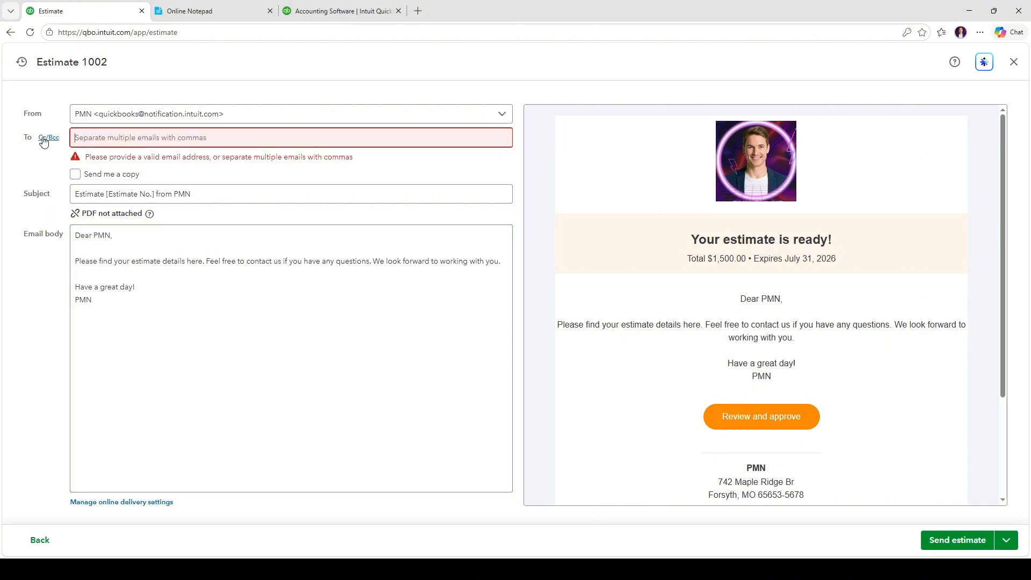
pyautogui.click(357, 323)
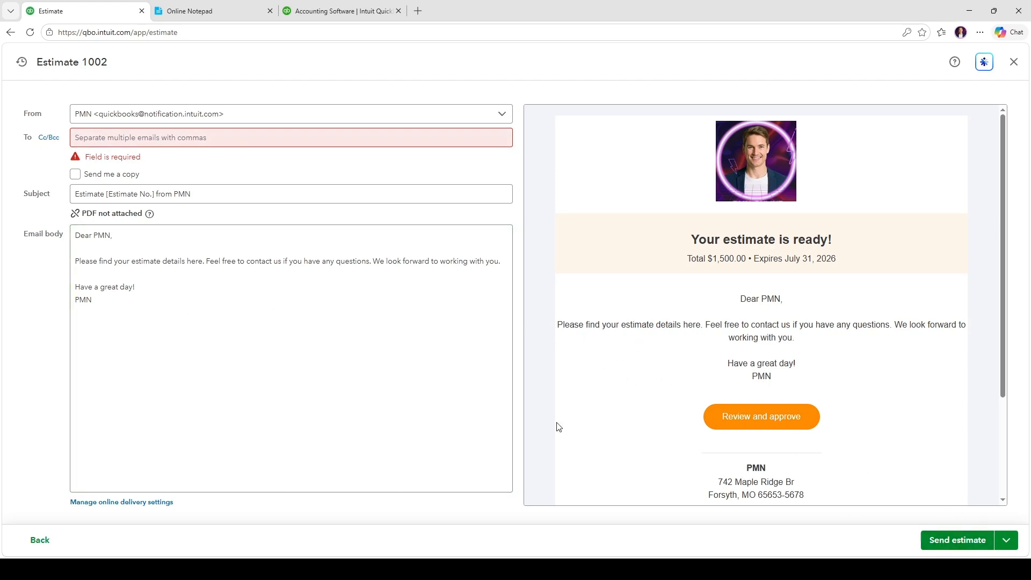
pyautogui.click(220, 143)
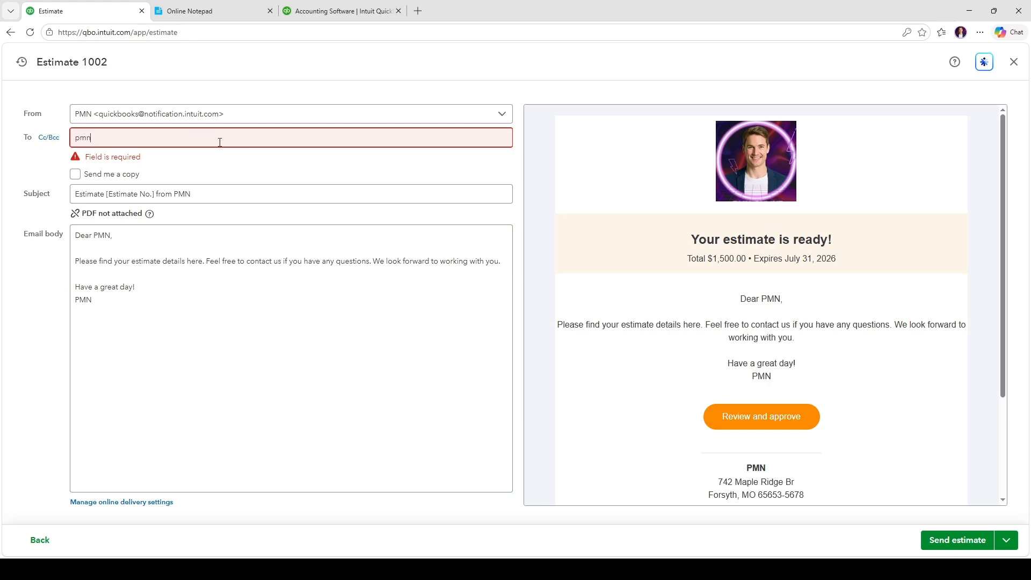
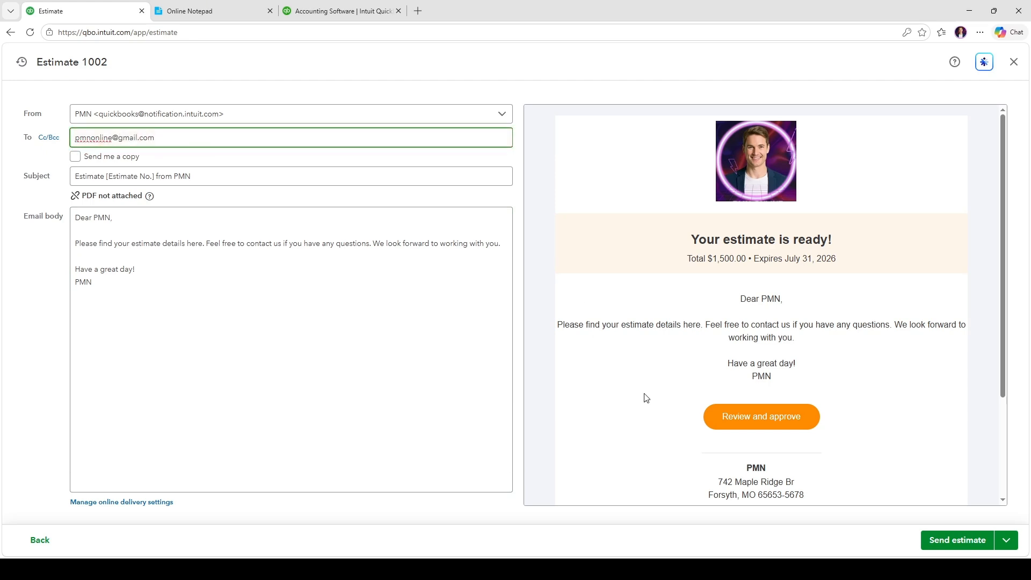
pyautogui.click(966, 539)
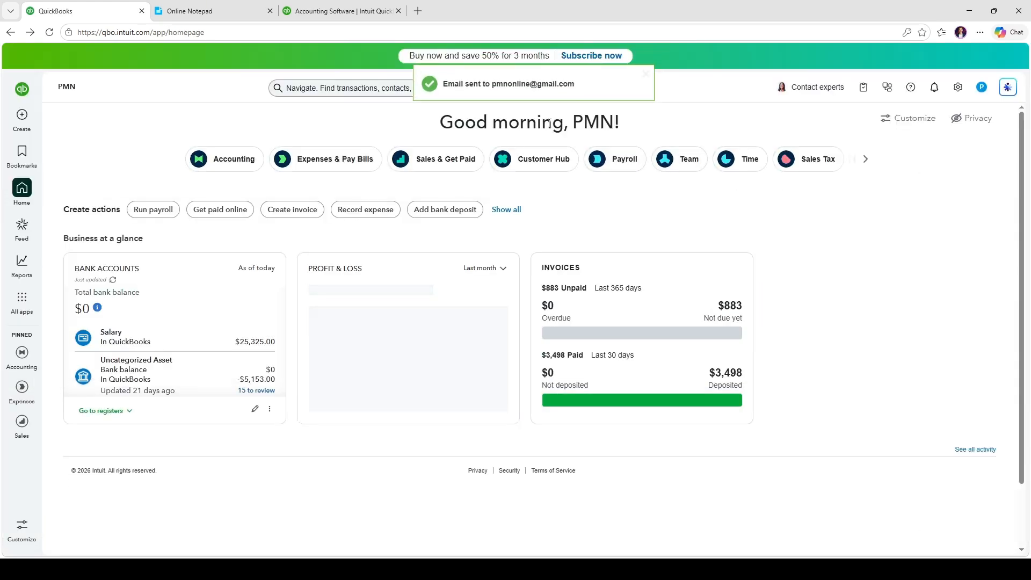
pyautogui.moveTo(575, 85); pyautogui.dragTo(445, 87)
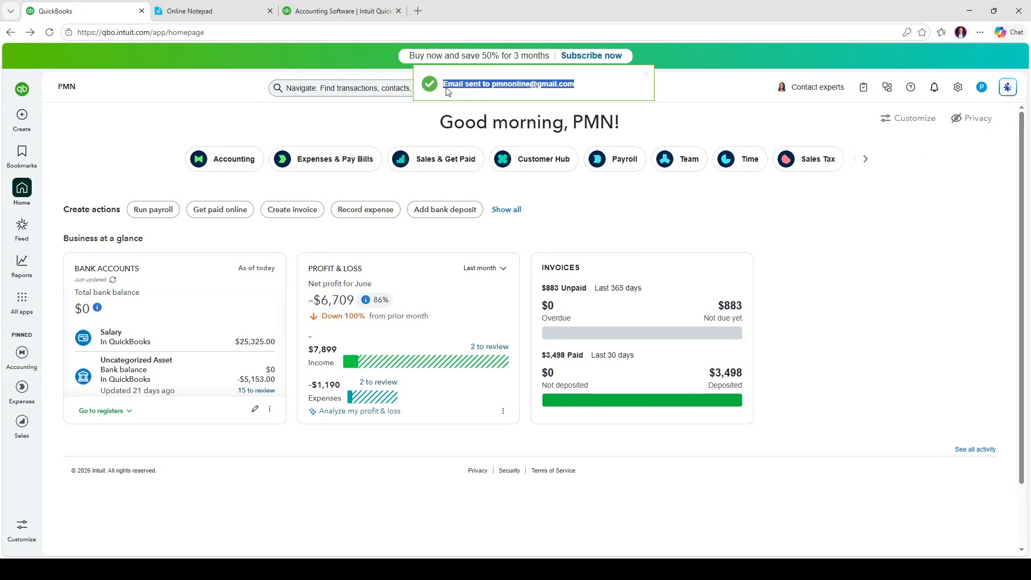
pyautogui.click(865, 254)
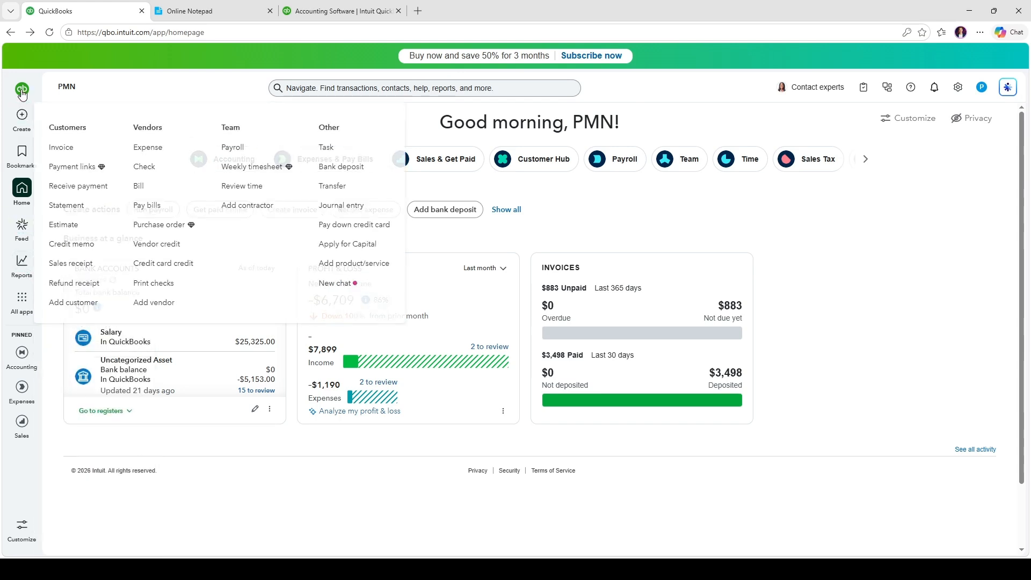
pyautogui.moveTo(32, 303)
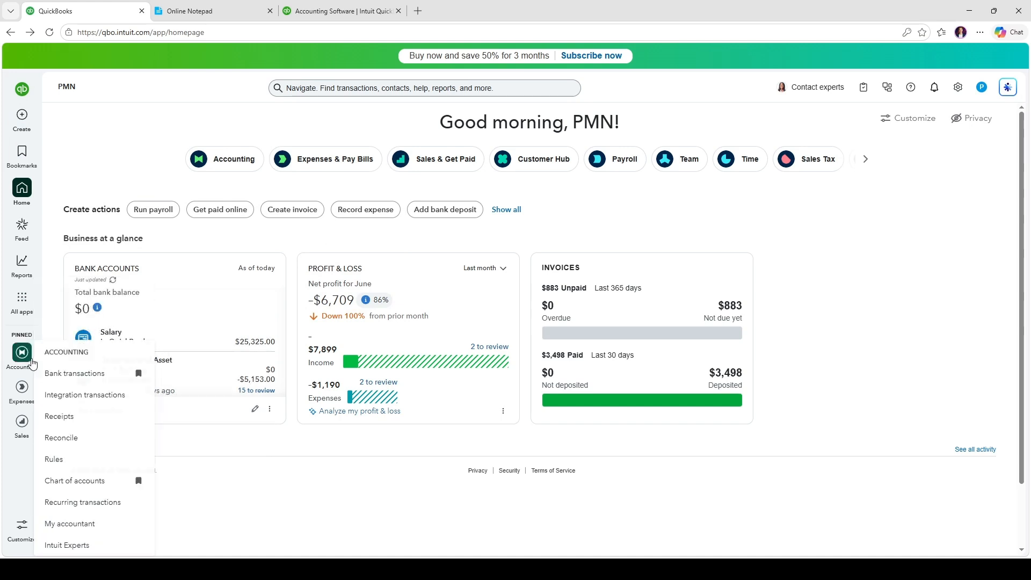
pyautogui.moveTo(30, 430)
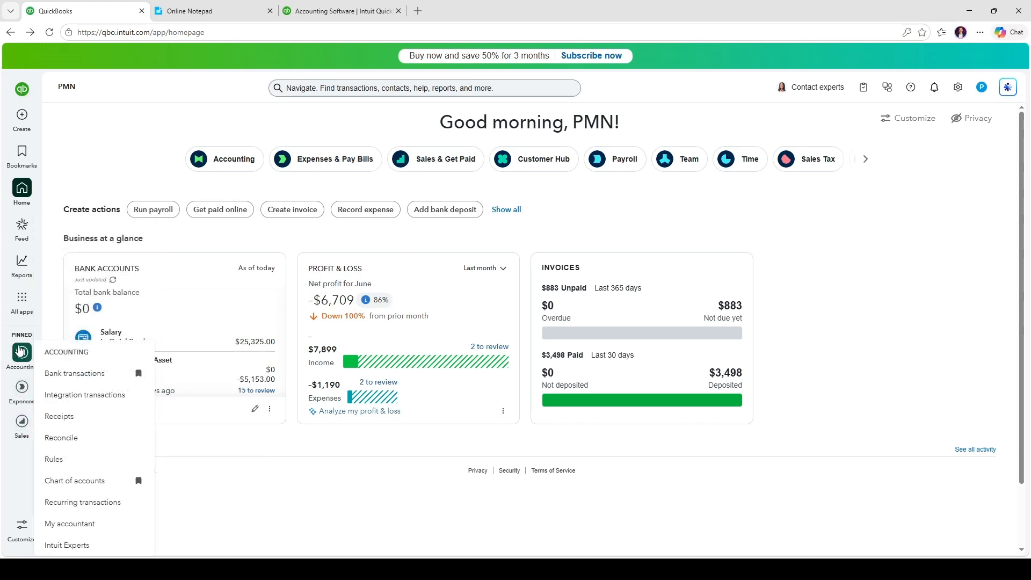